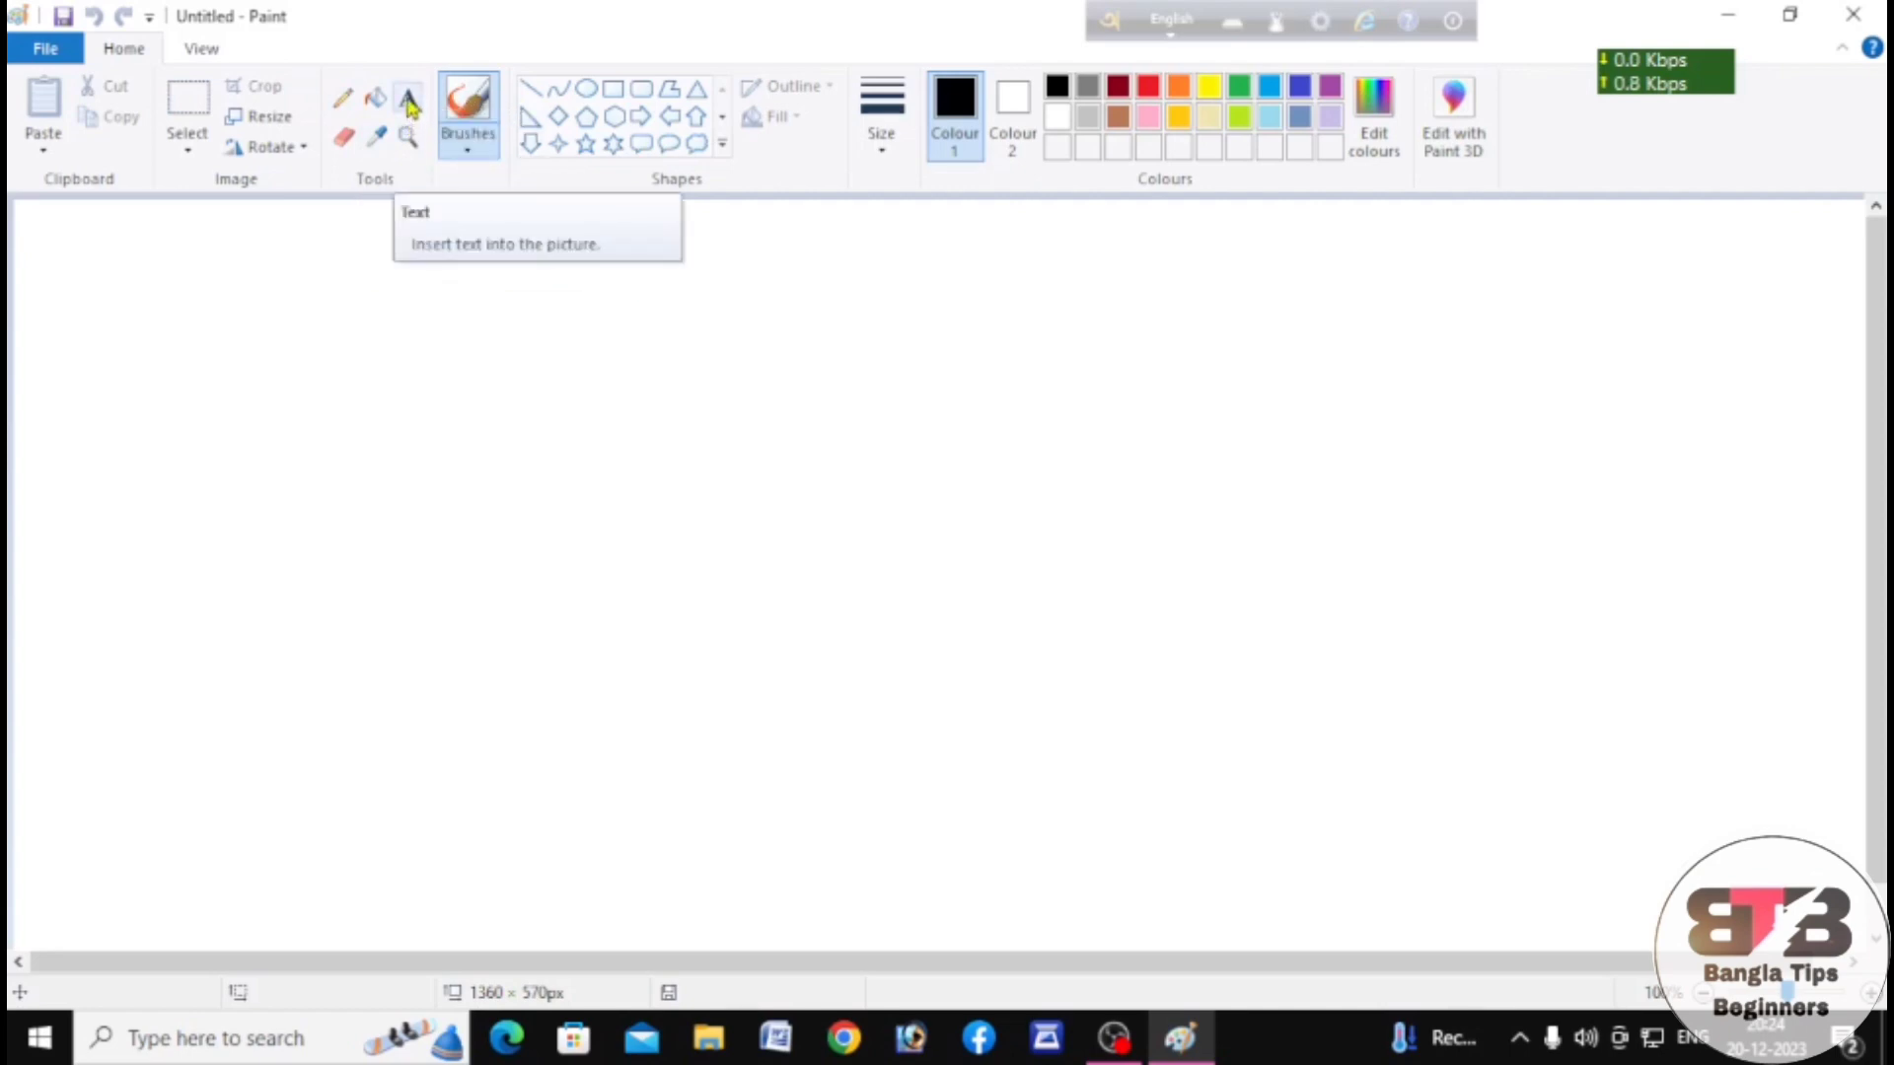
- Insert a text box about 935 × 386 px on the blank canvas and enter "3d text" in it
left_click(409, 102)
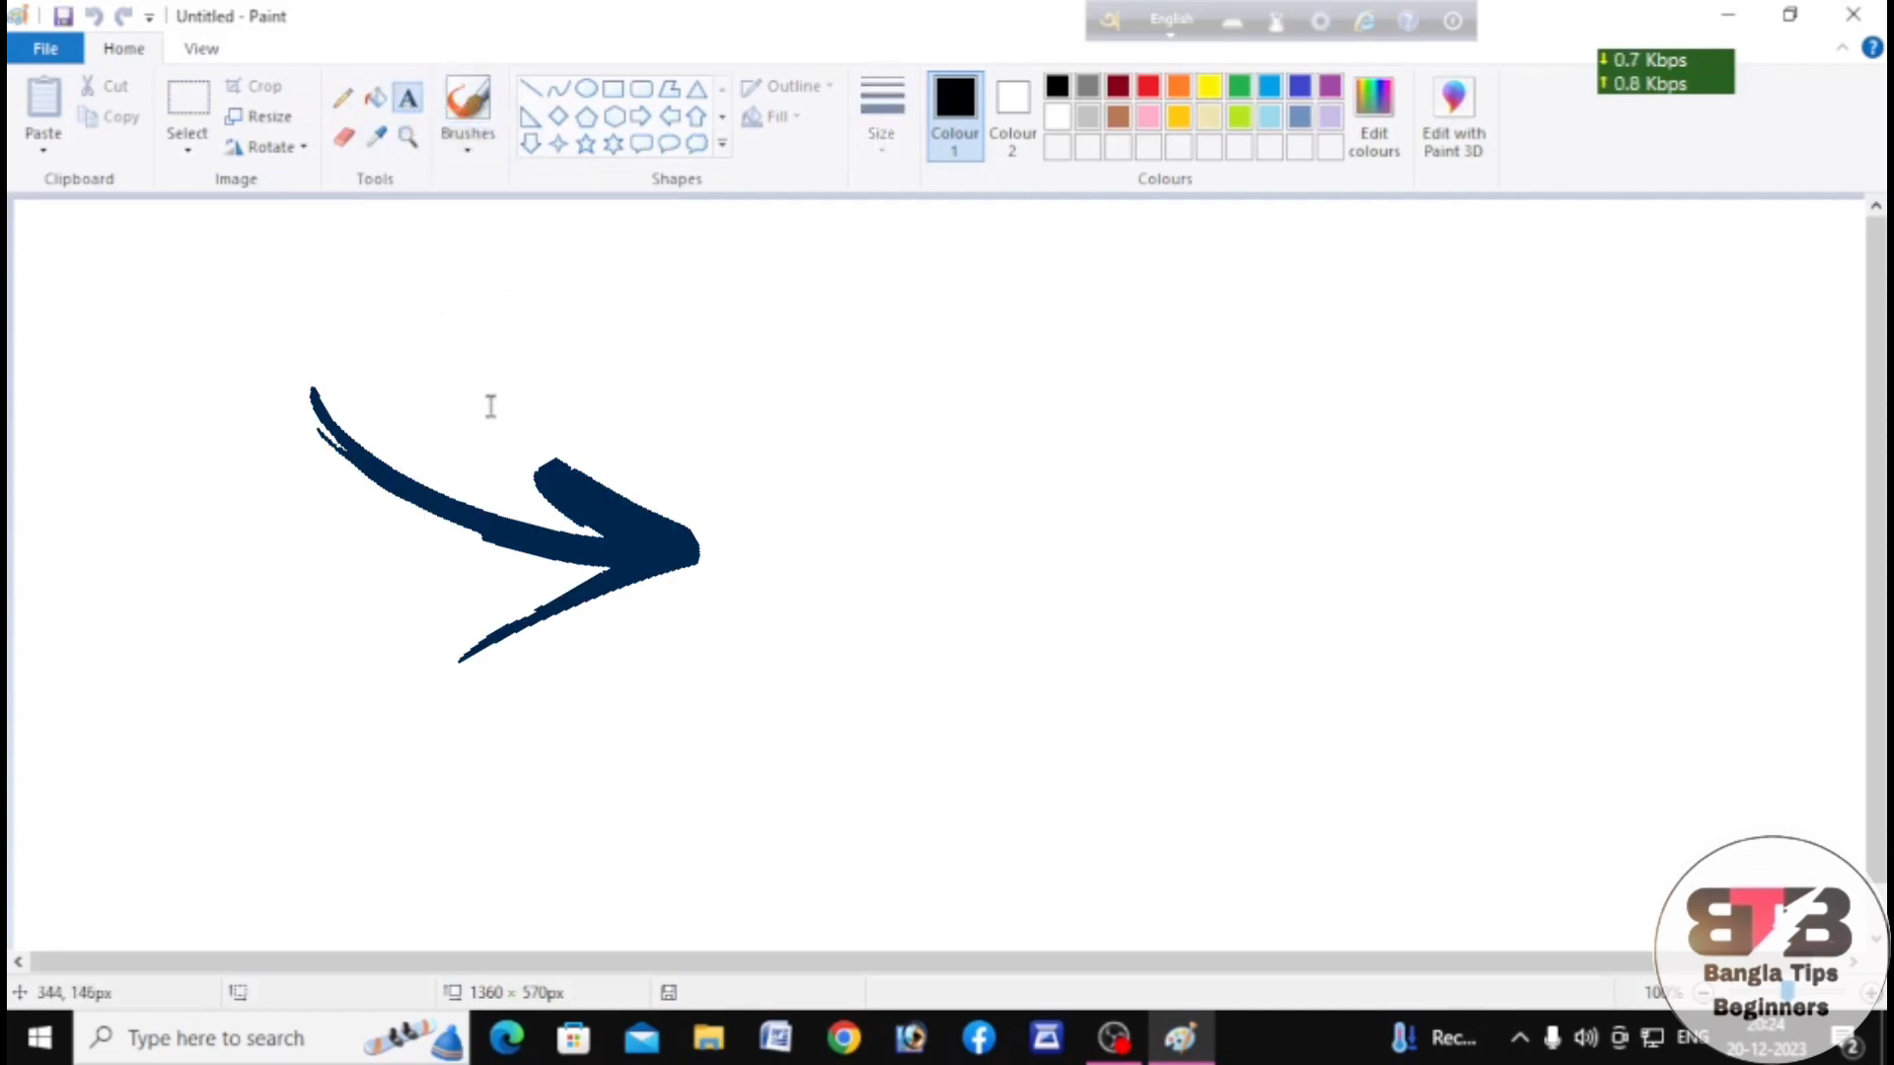
left_click(525, 434)
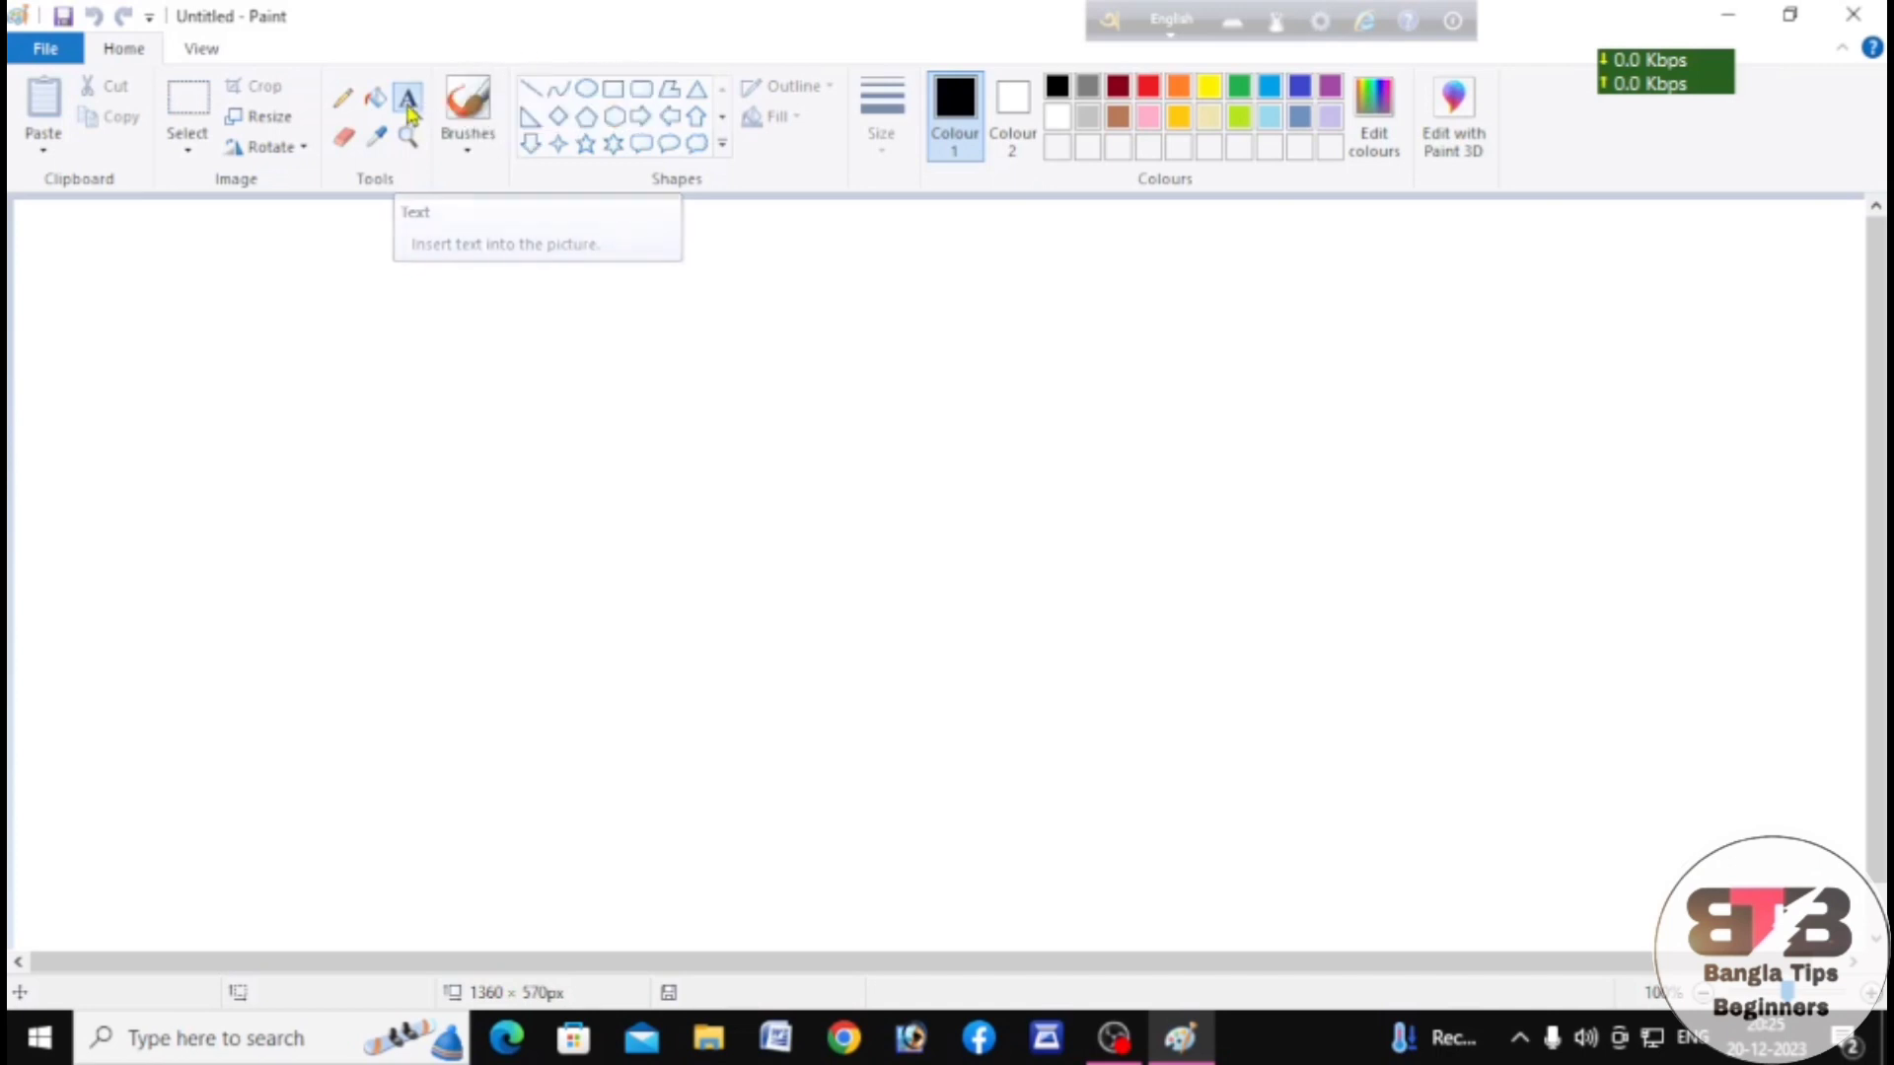
left_click(525, 519)
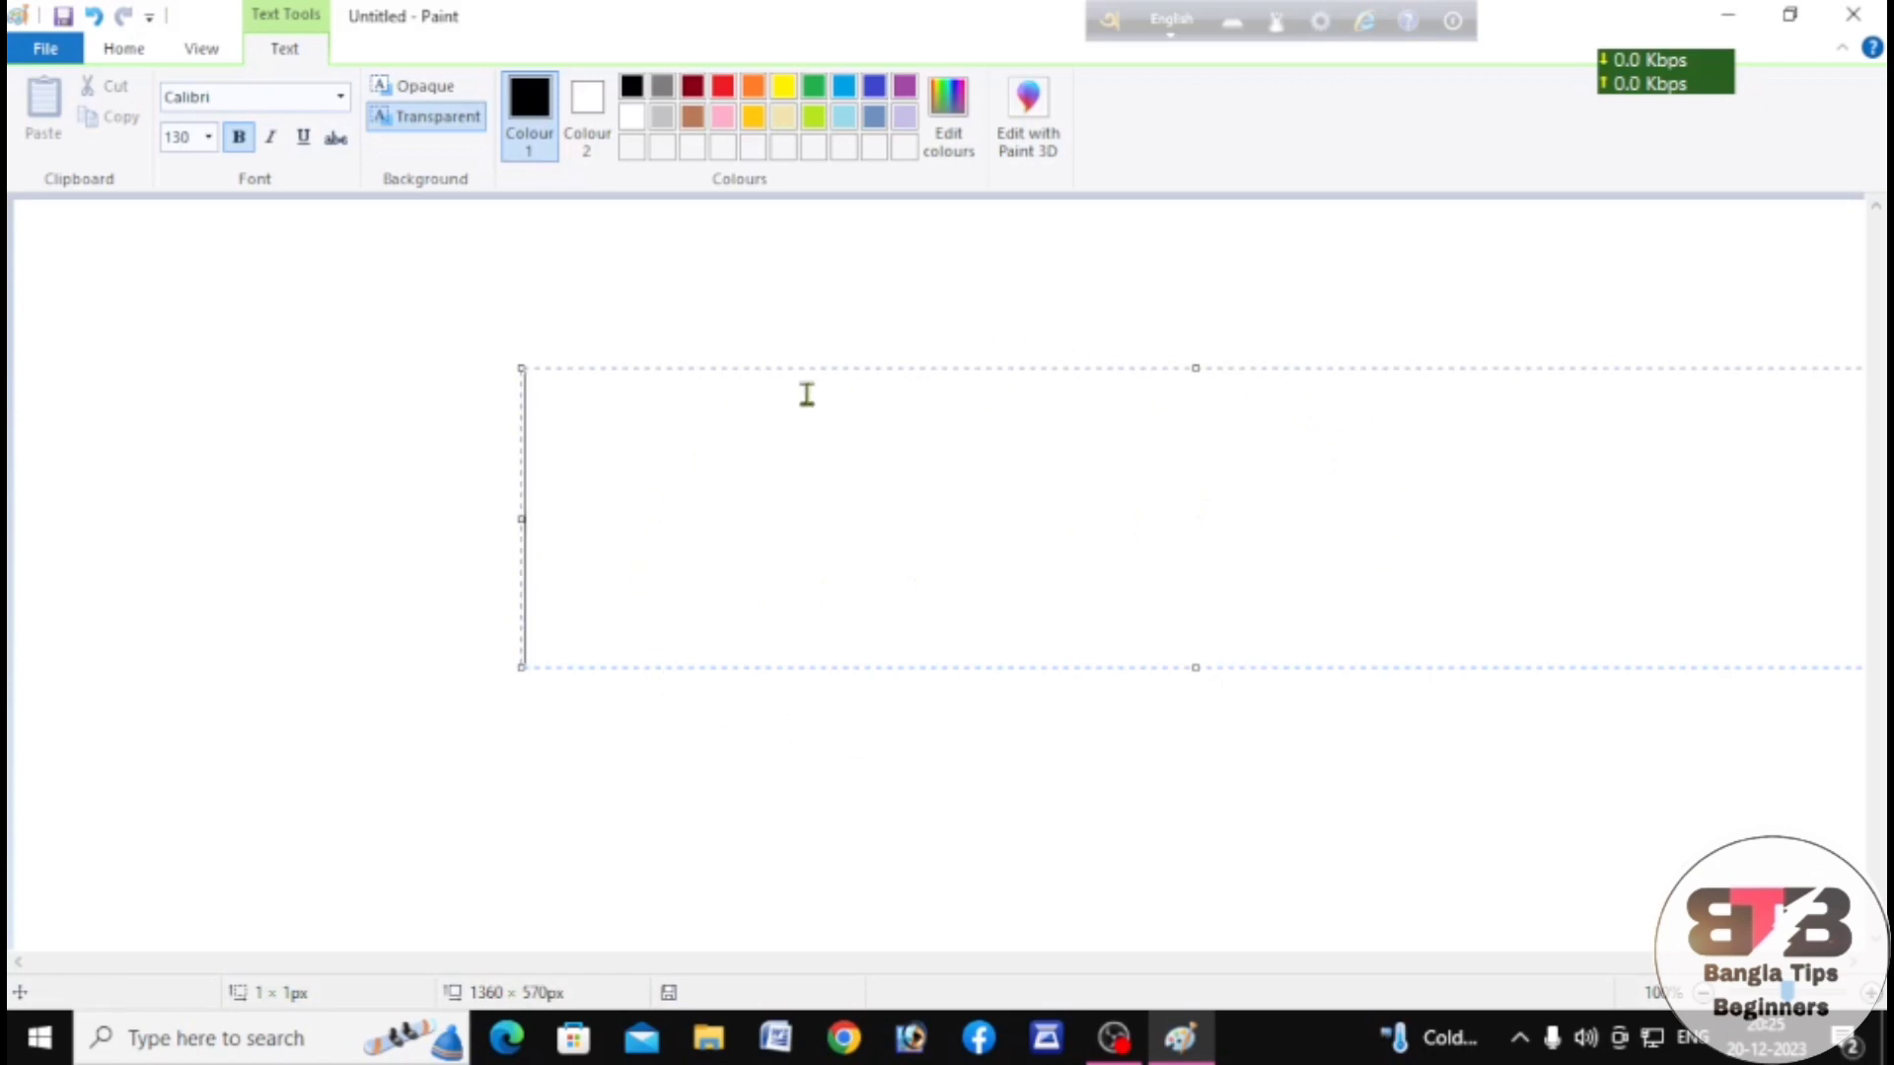
left_click(185, 362)
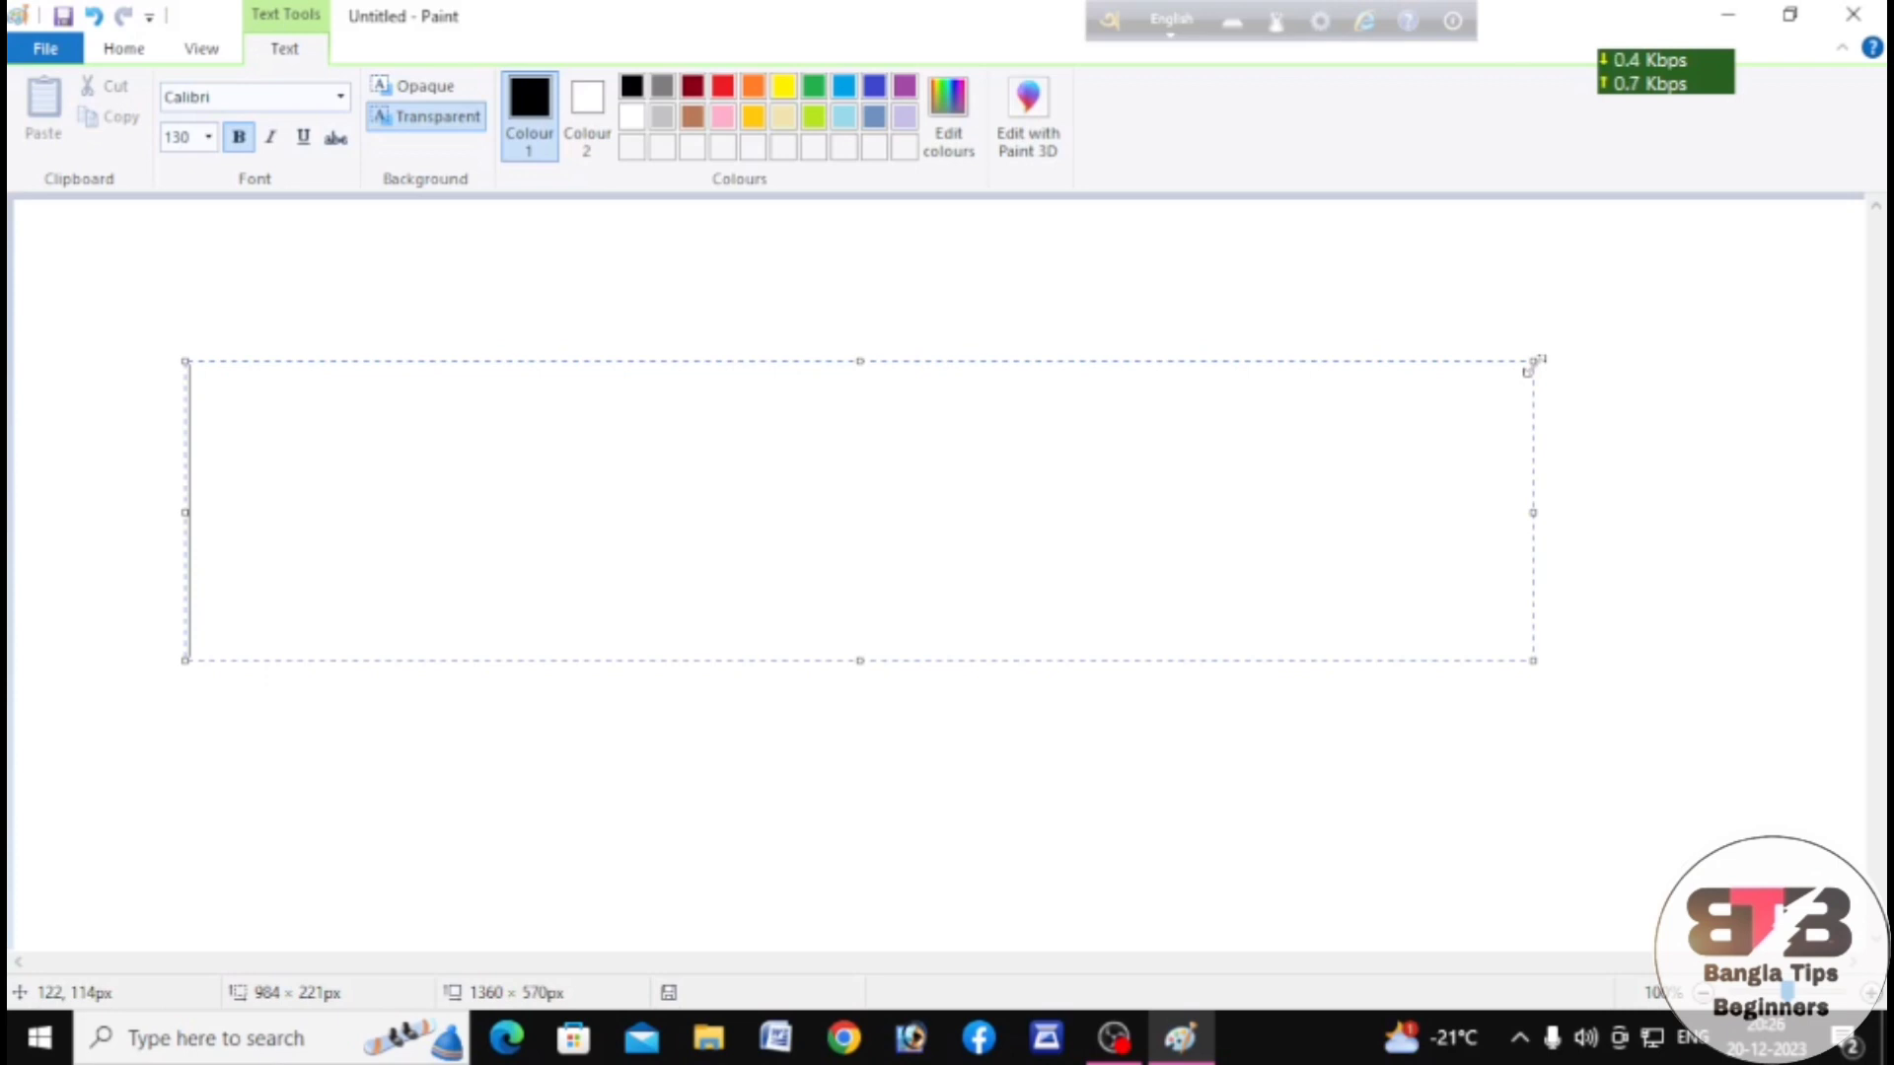
left_click_drag(1529, 365, 1382, 444)
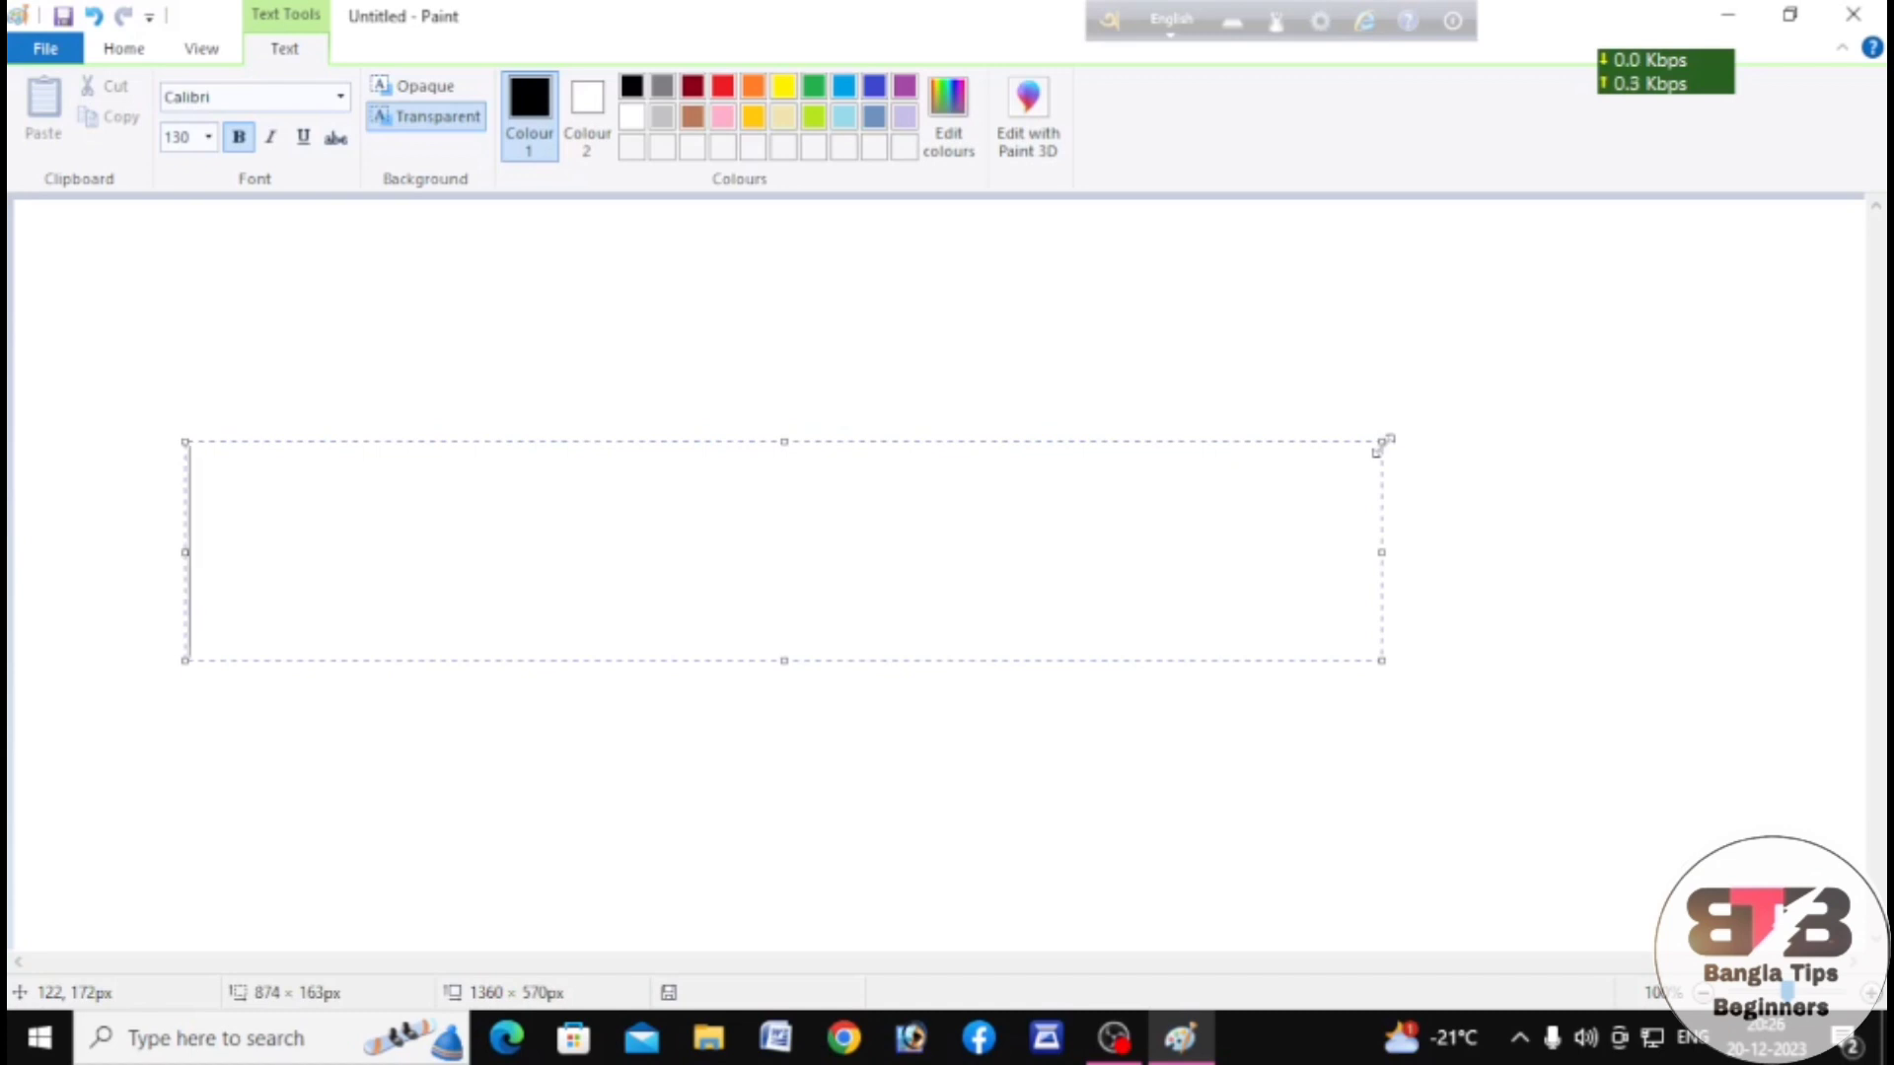
left_click_drag(1380, 445, 1226, 270)
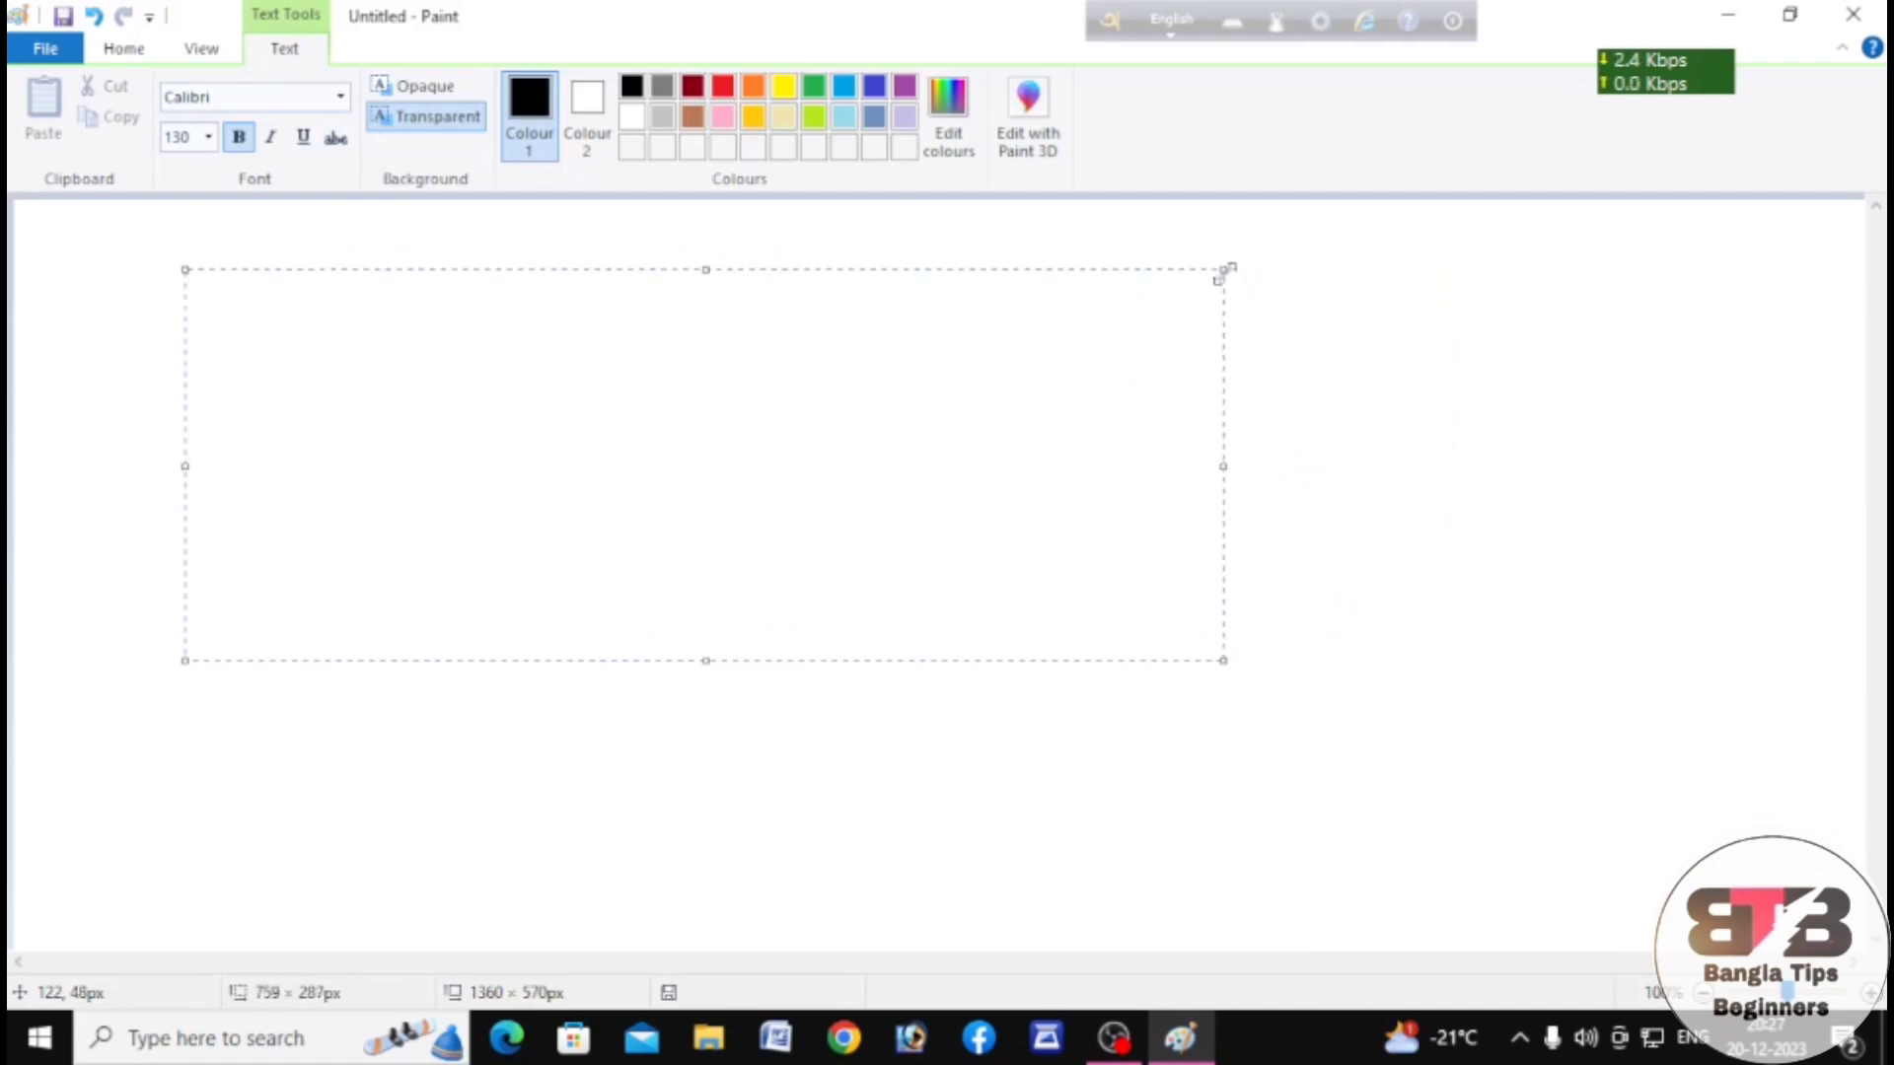
left_click_drag(1221, 661, 1464, 795)
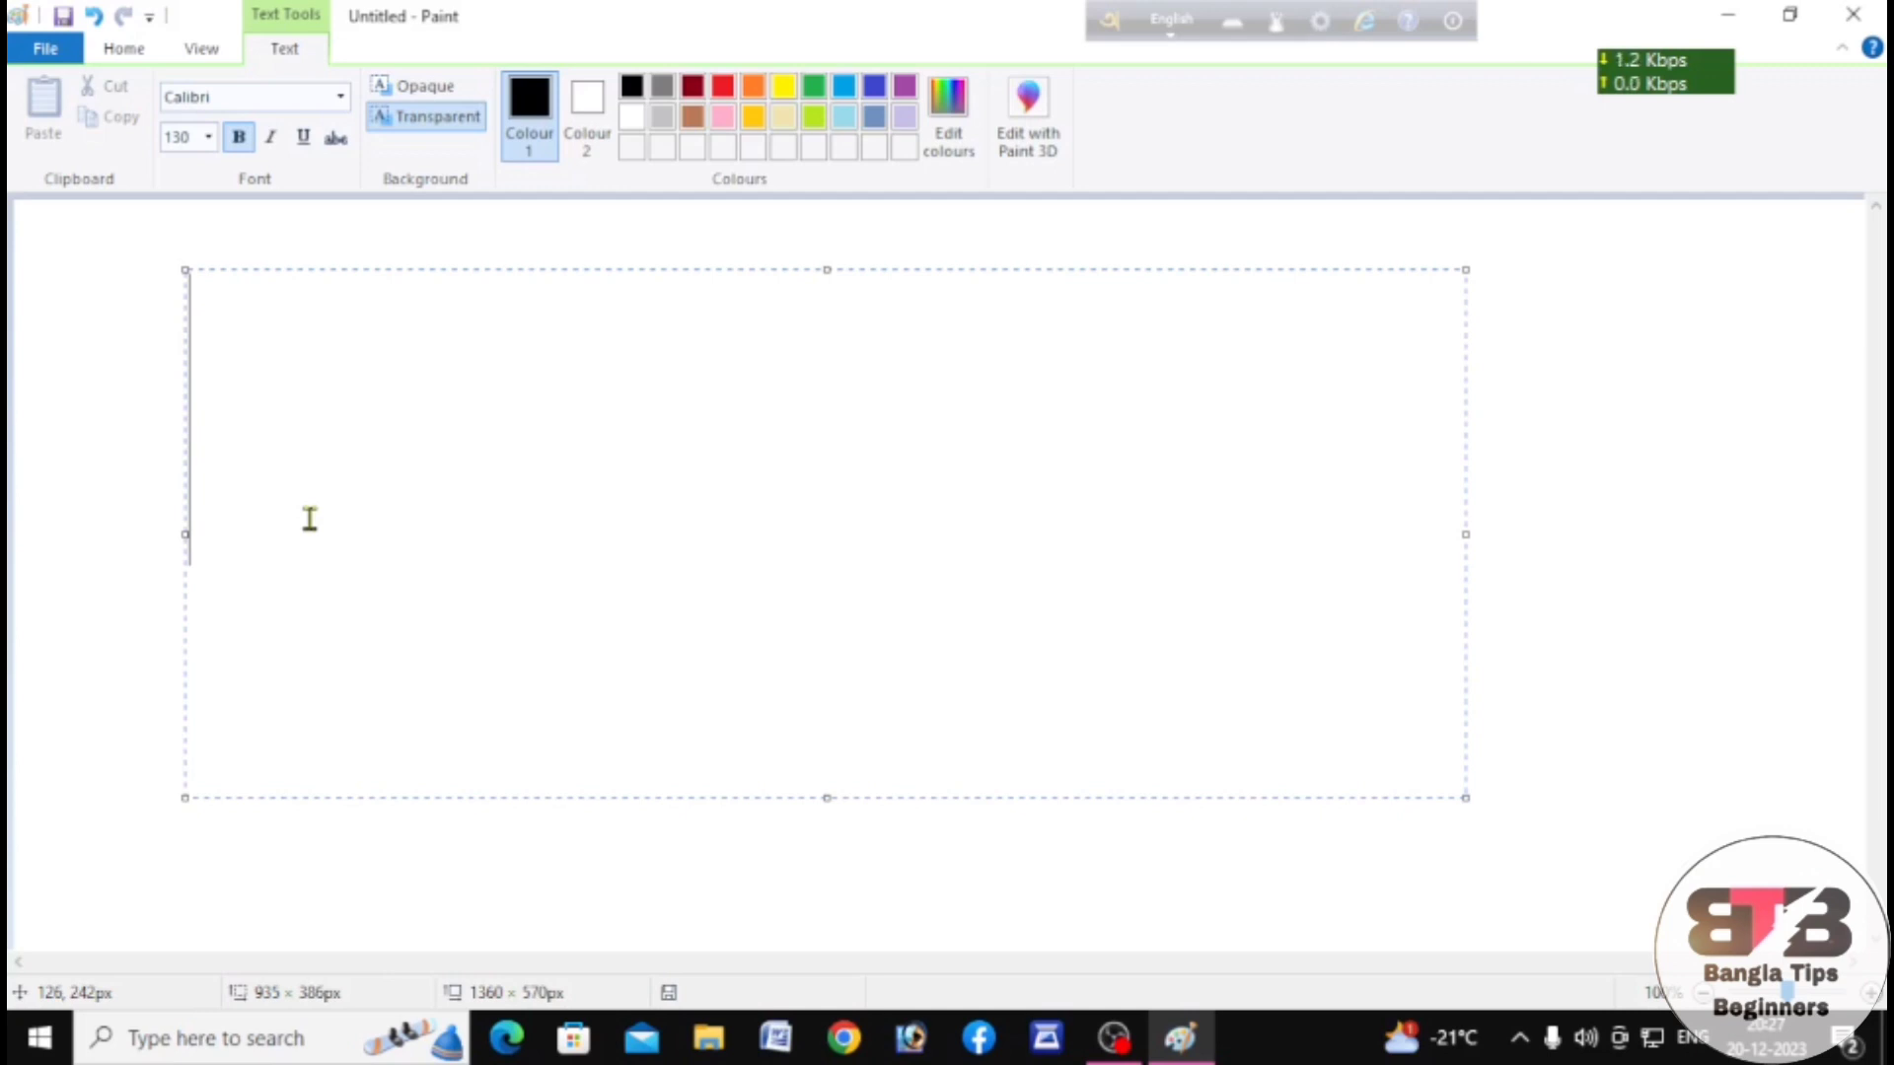
type("3")
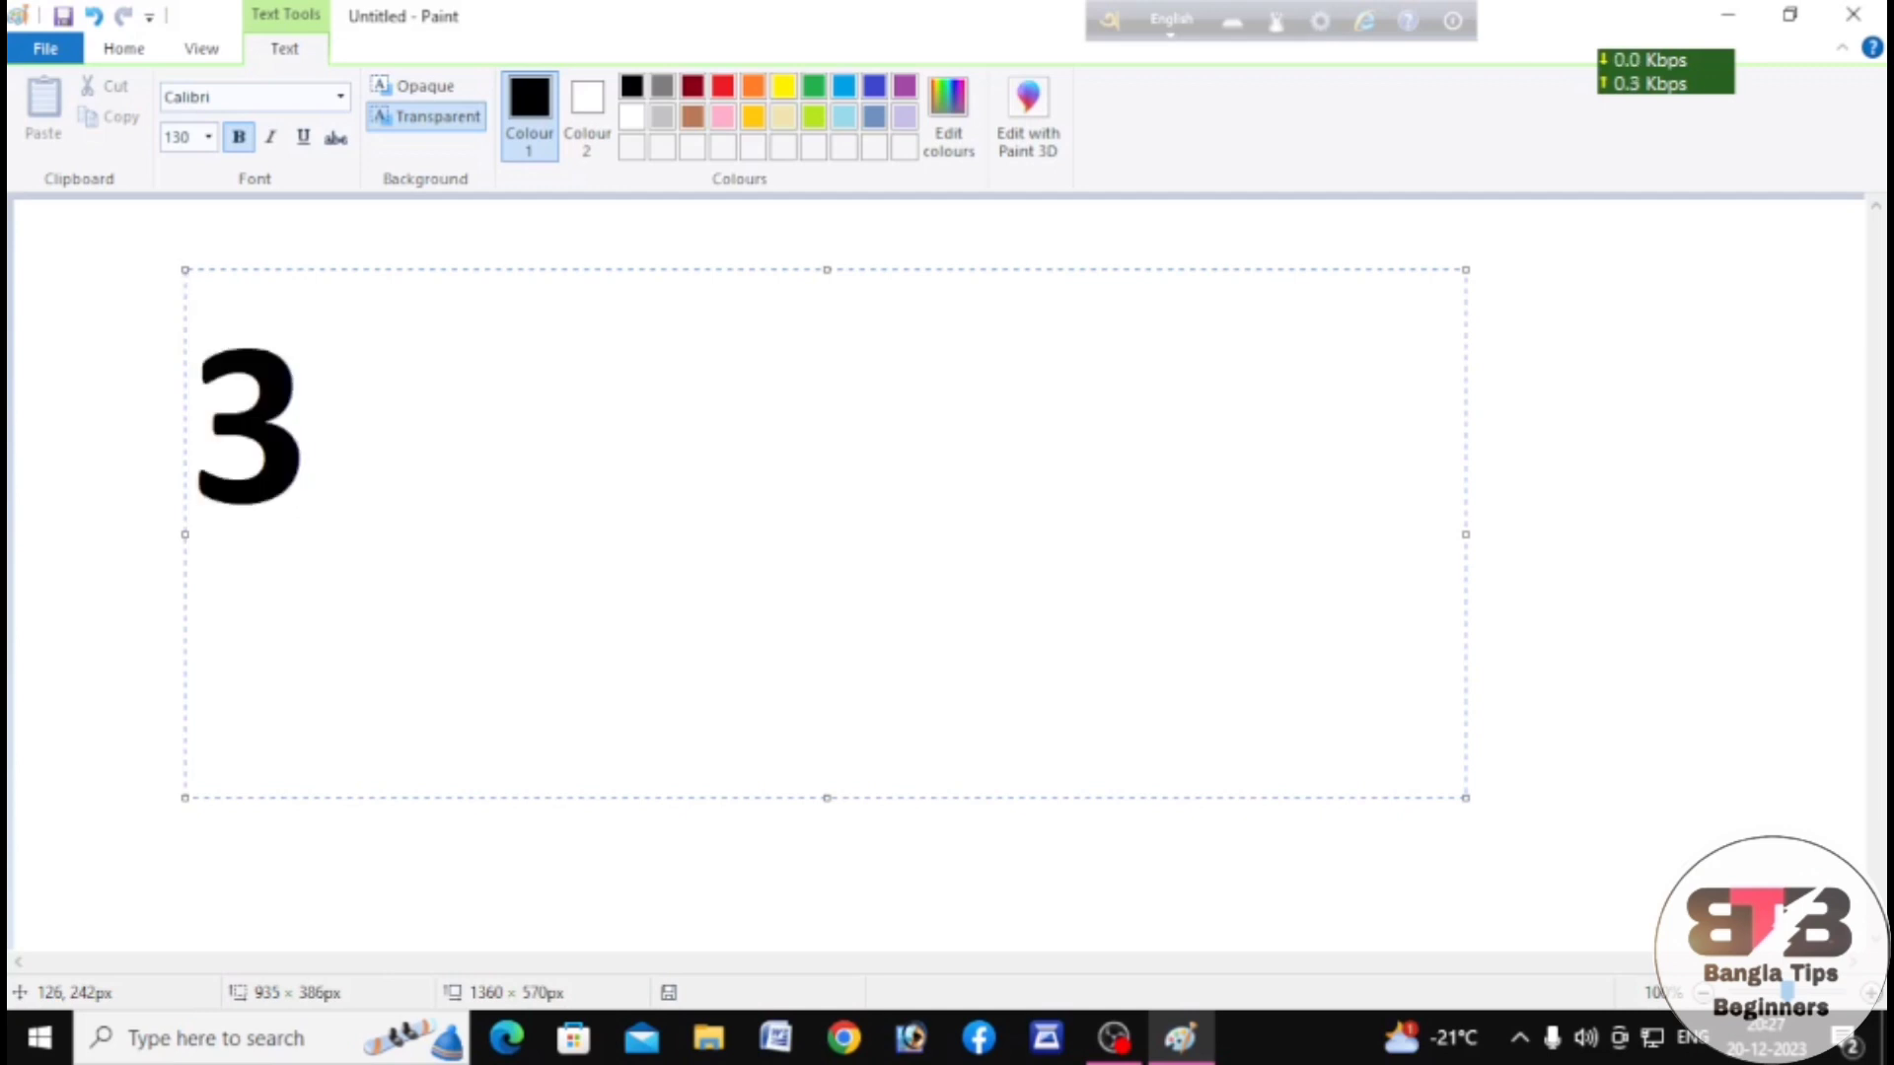
type("d text")
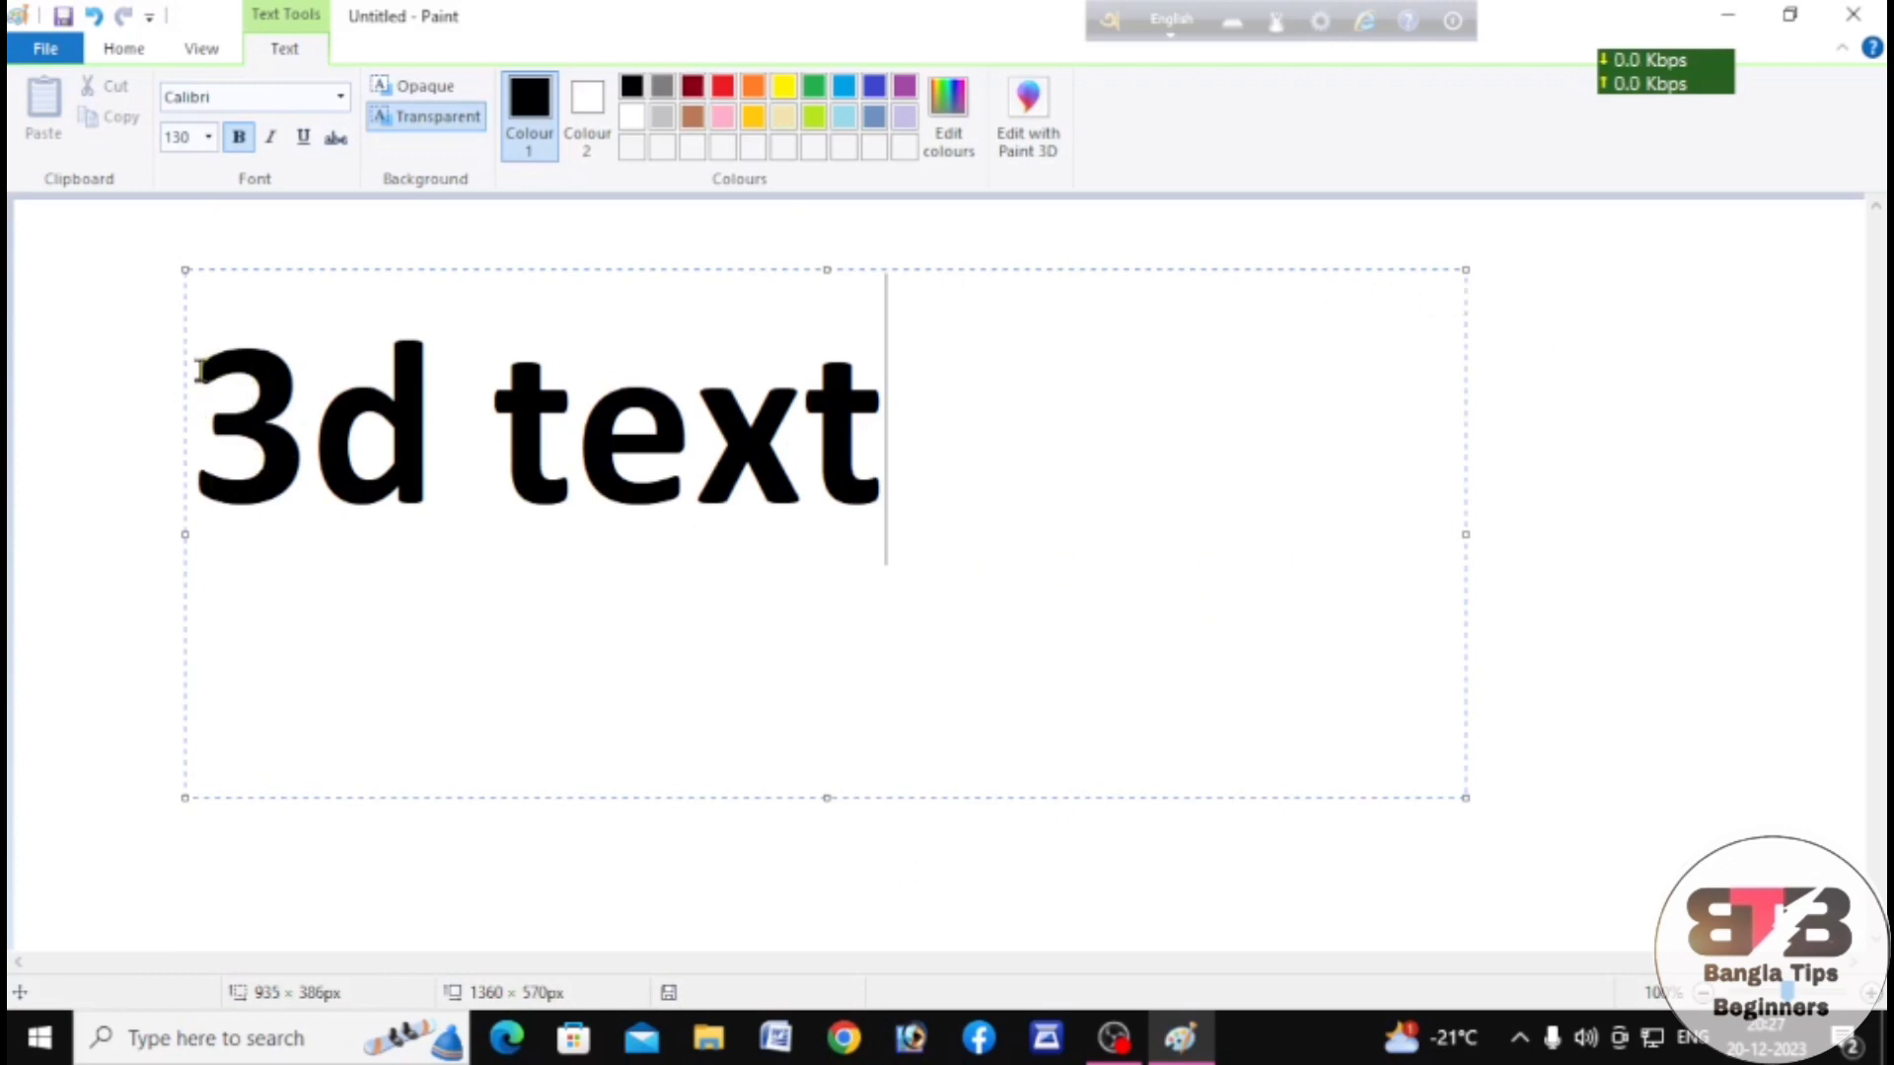
- Try yellow and green on the "3d text" lettering, then finish it in red and commit the text
left_click_drag(195, 368, 855, 493)
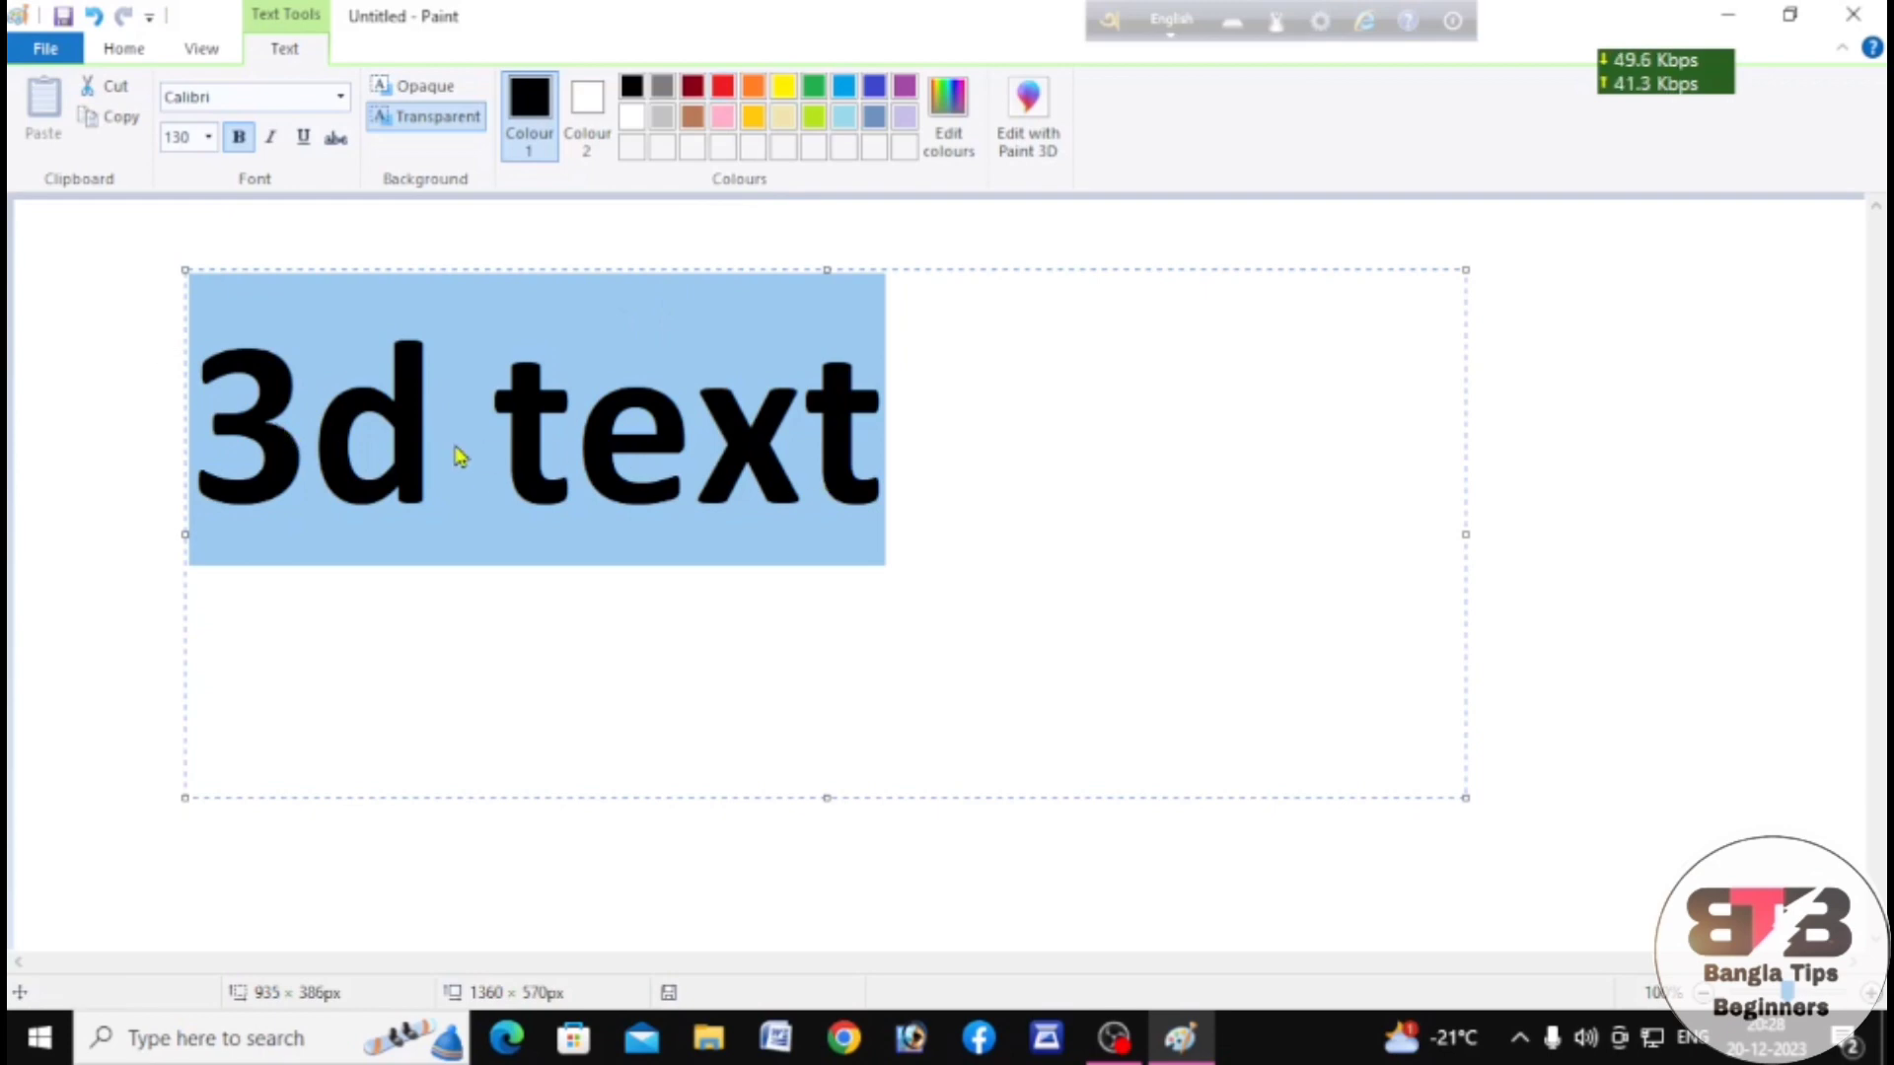
left_click(723, 87)
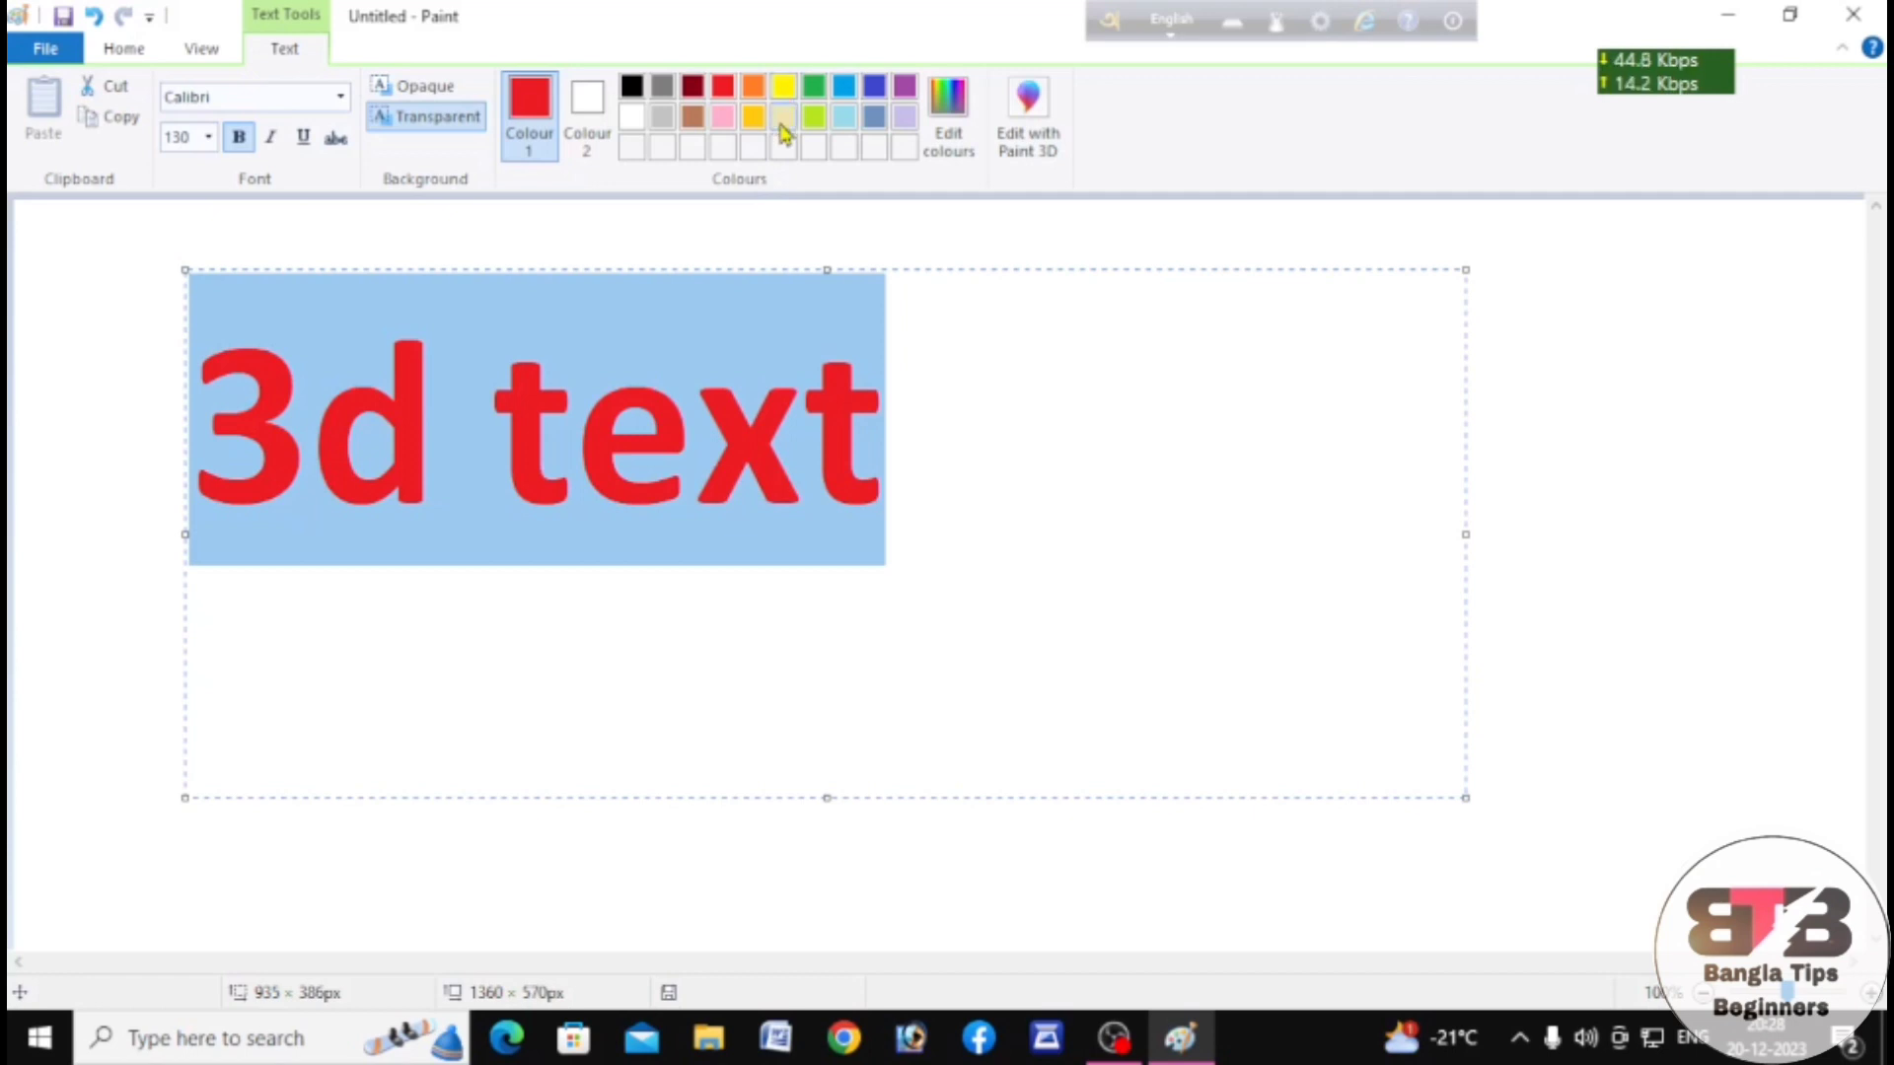
left_click(783, 87)
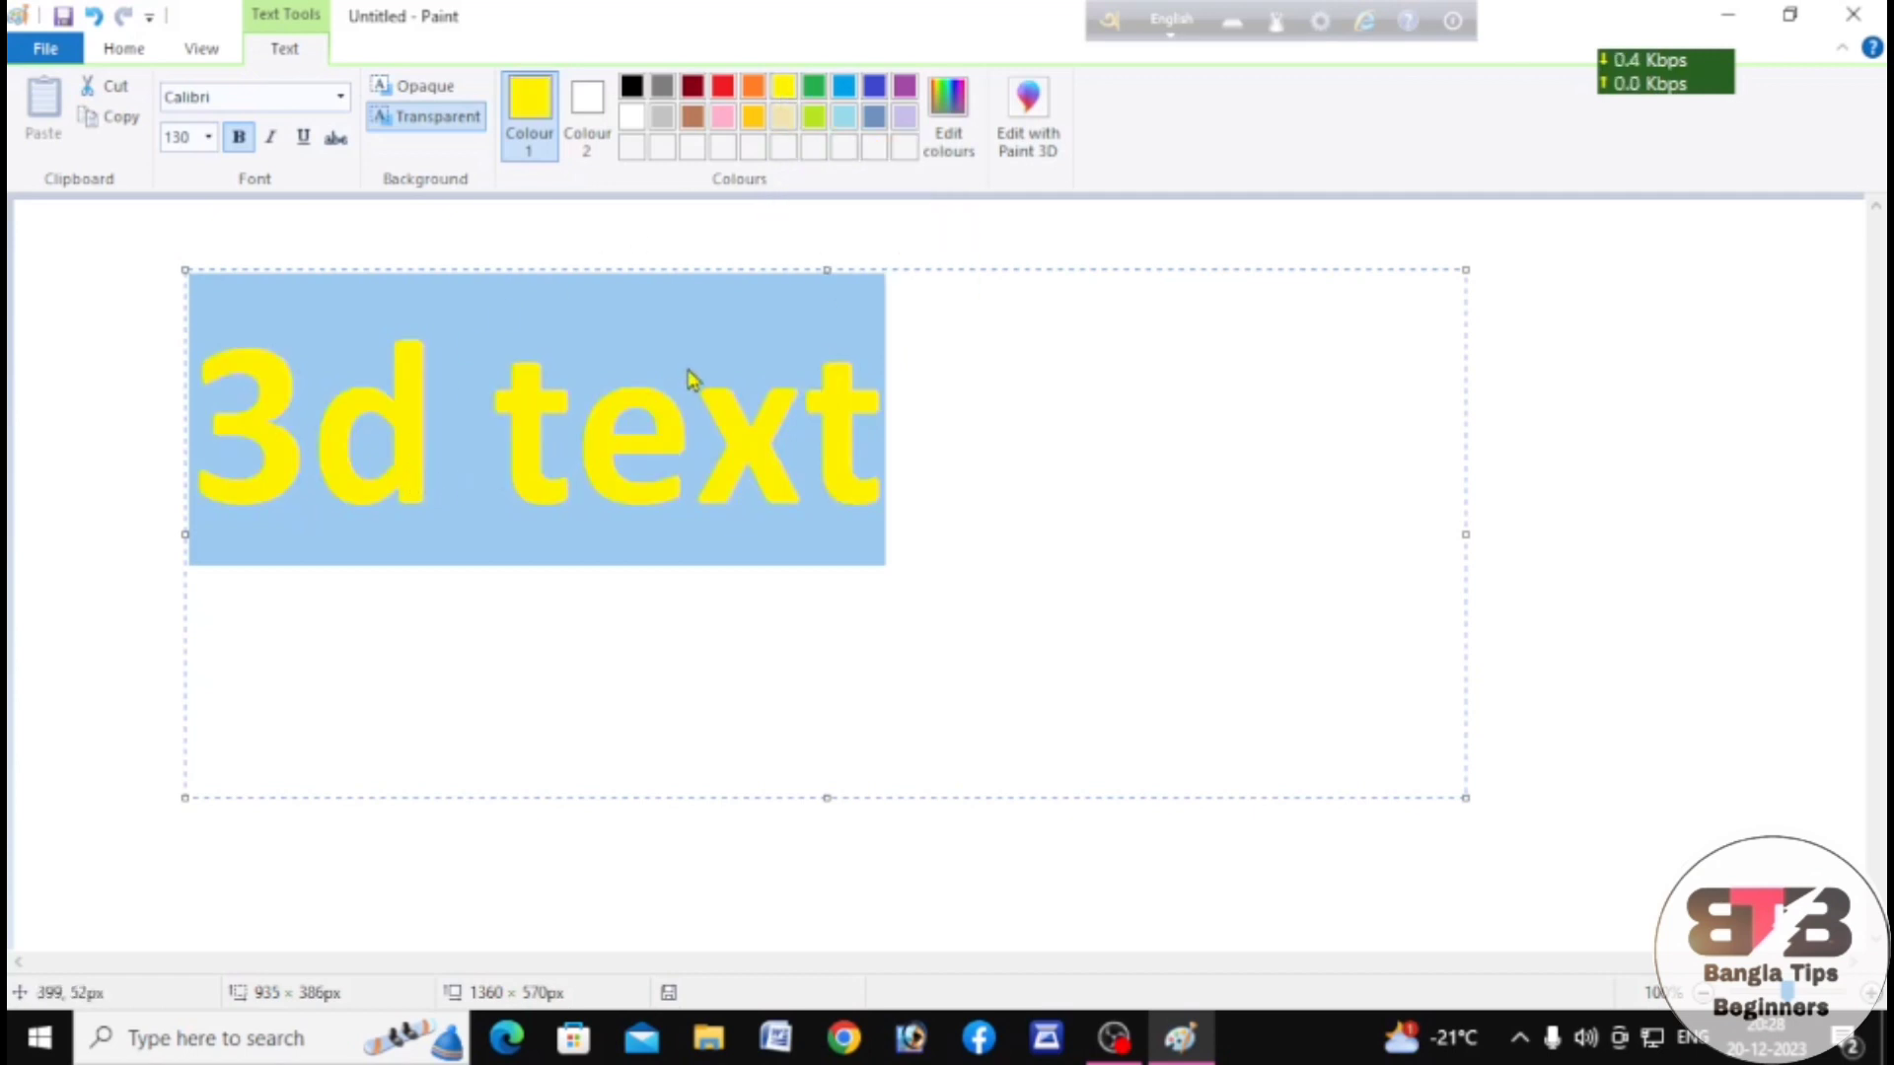
left_click(814, 86)
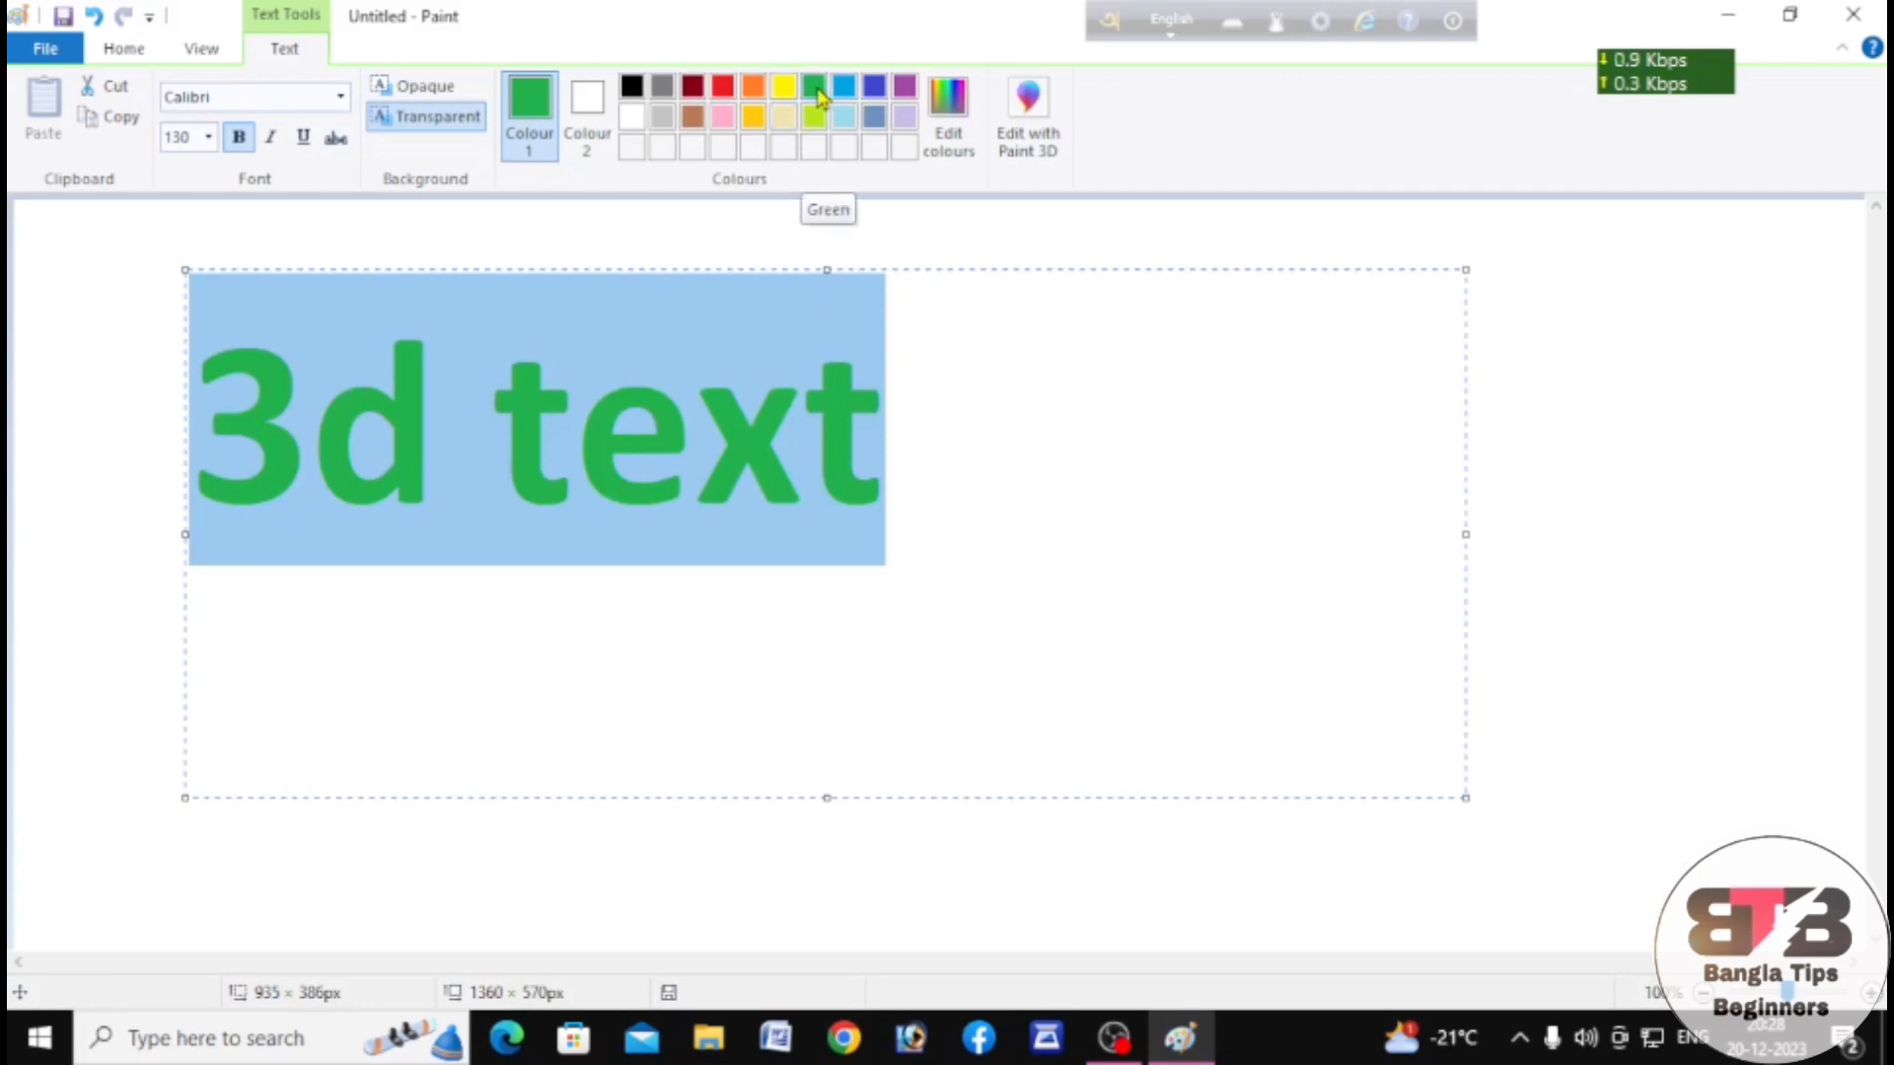
left_click(723, 88)
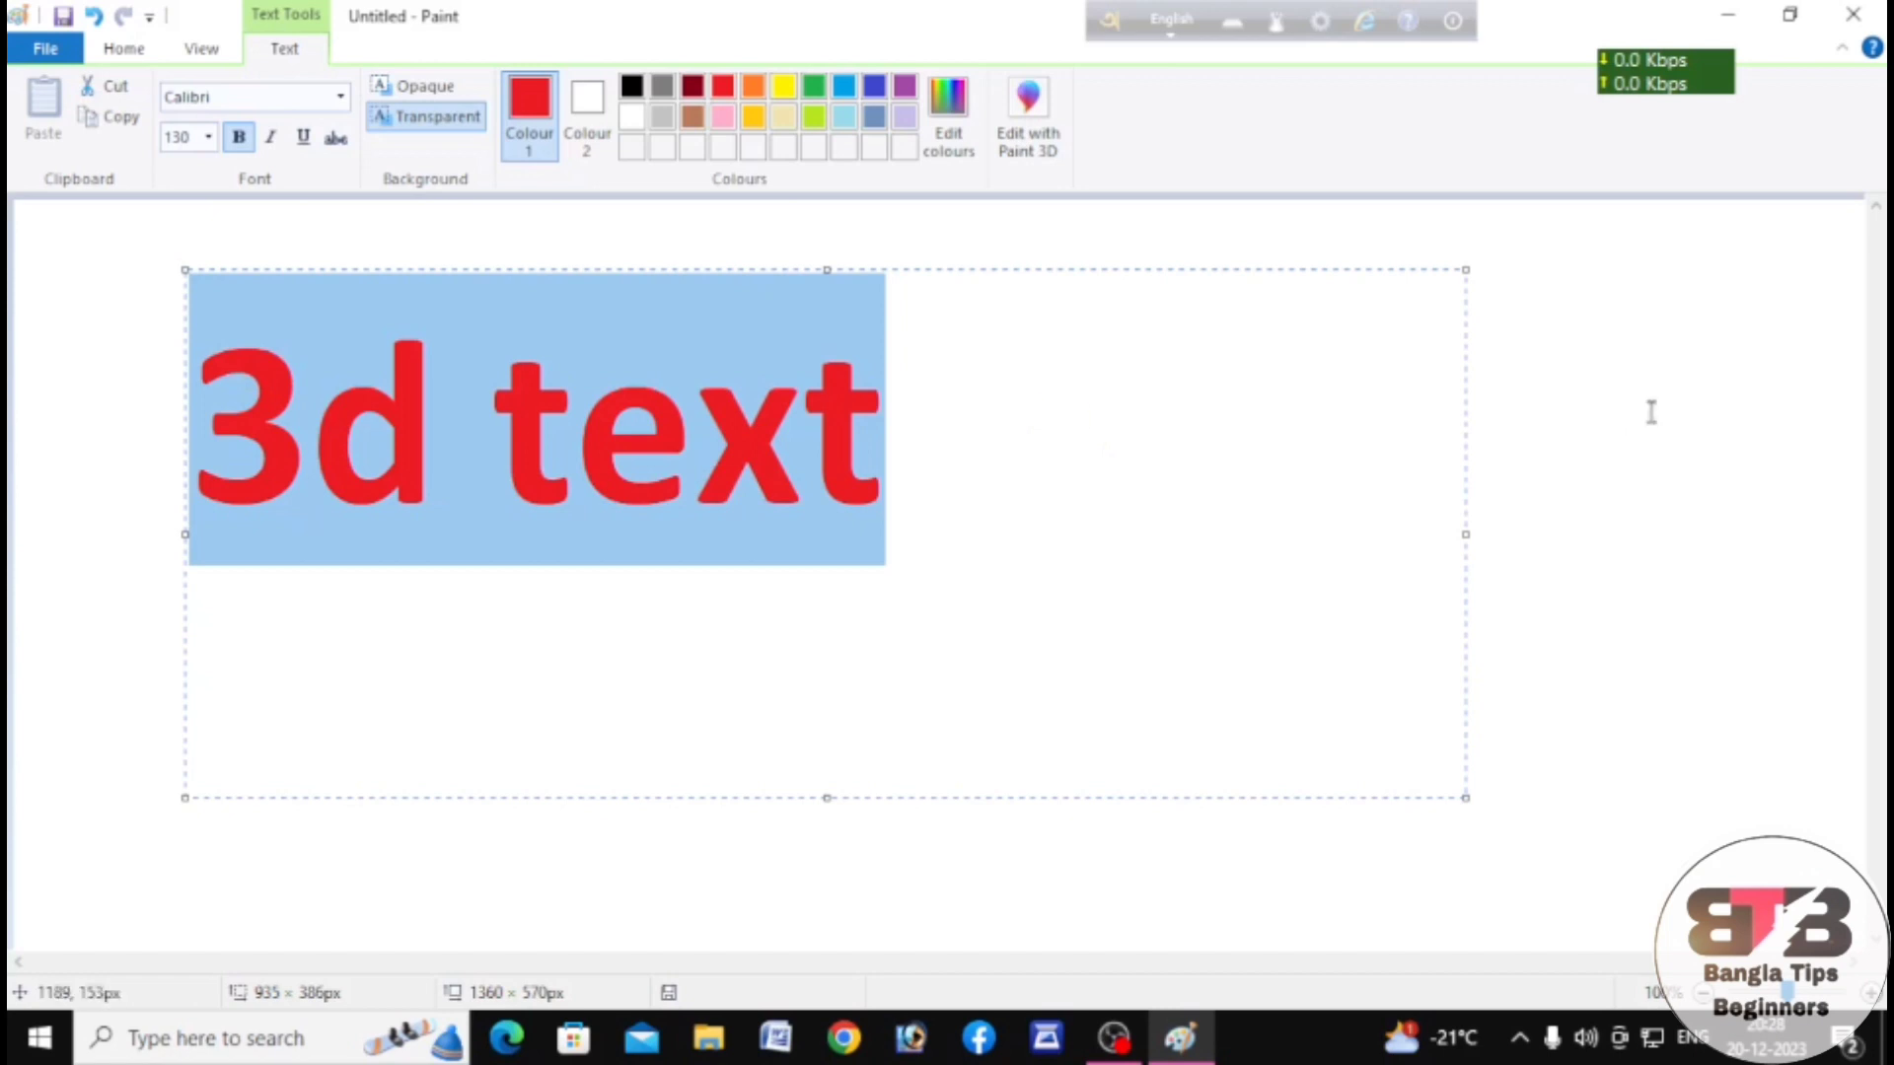
left_click(1674, 374)
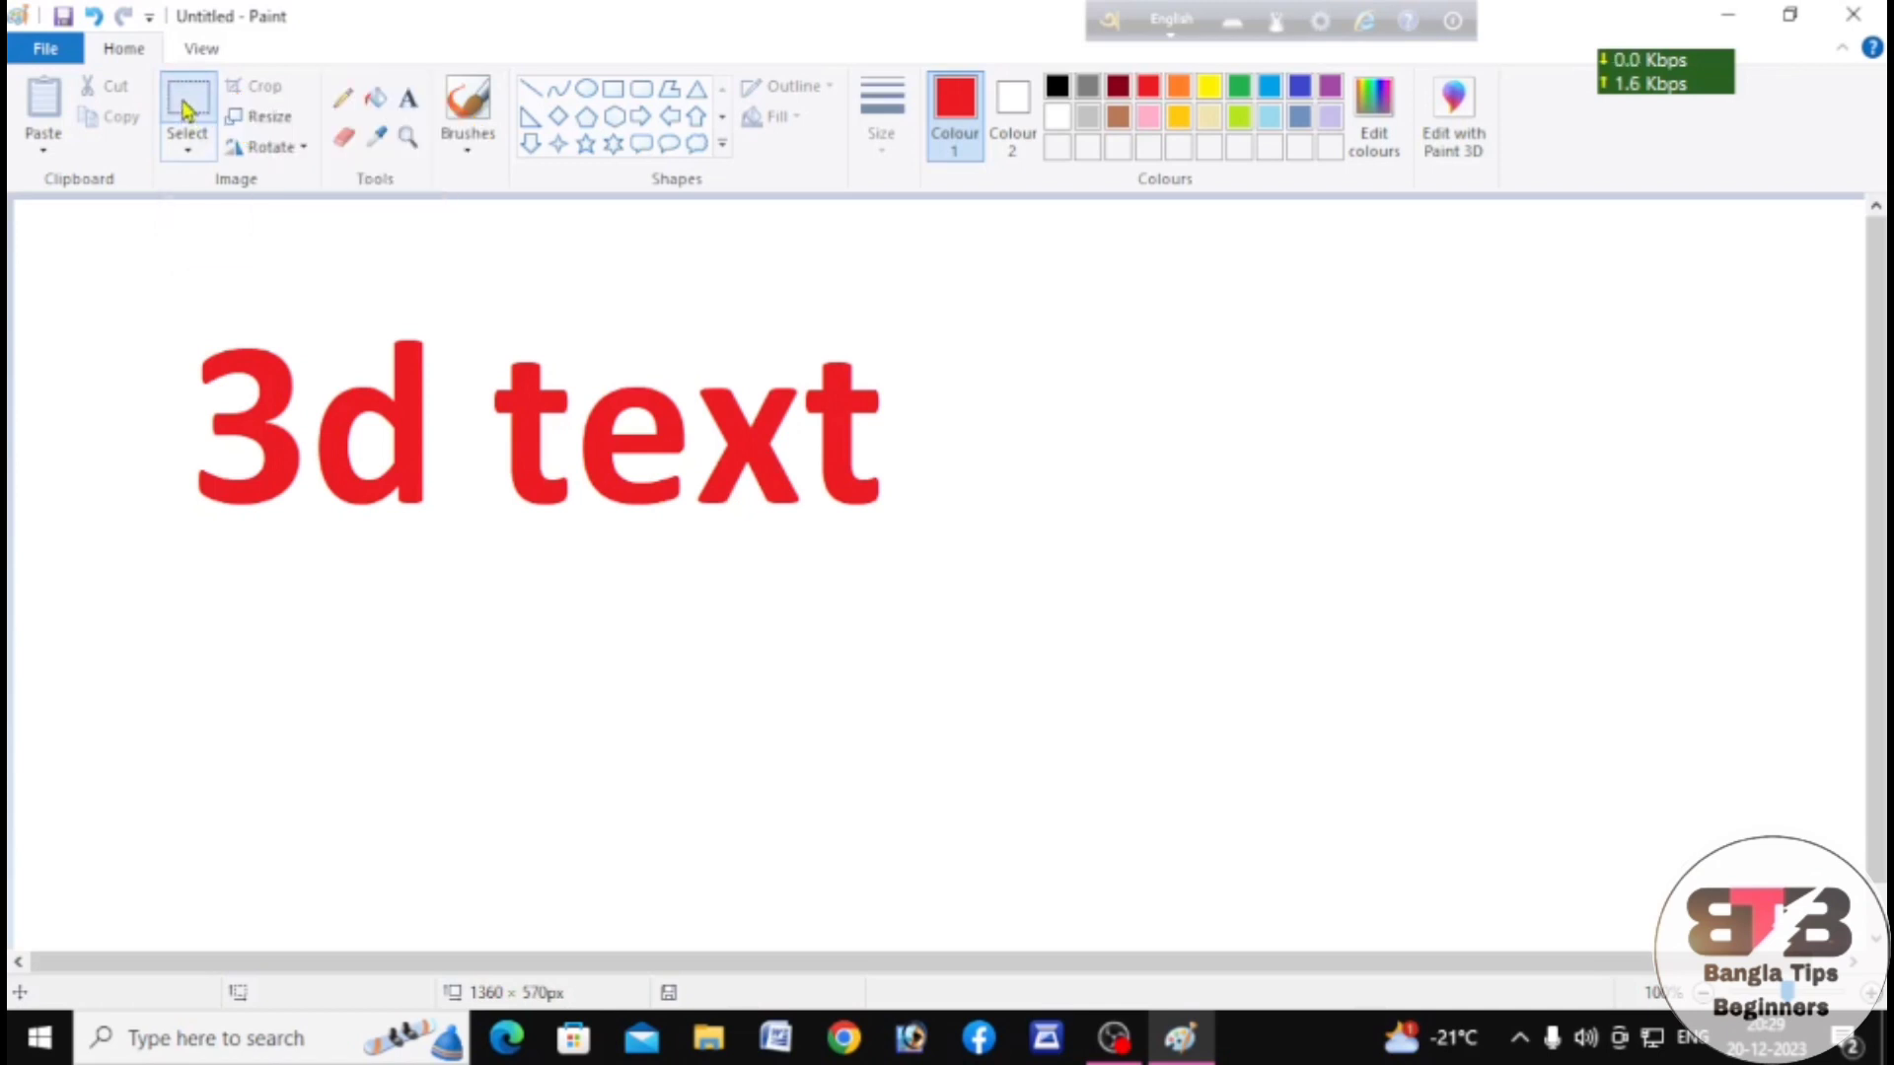
- Select an area about 574 × 183 px around "3d text" with transparent selection and trail copies of it slightly down and rightward
left_click(185, 111)
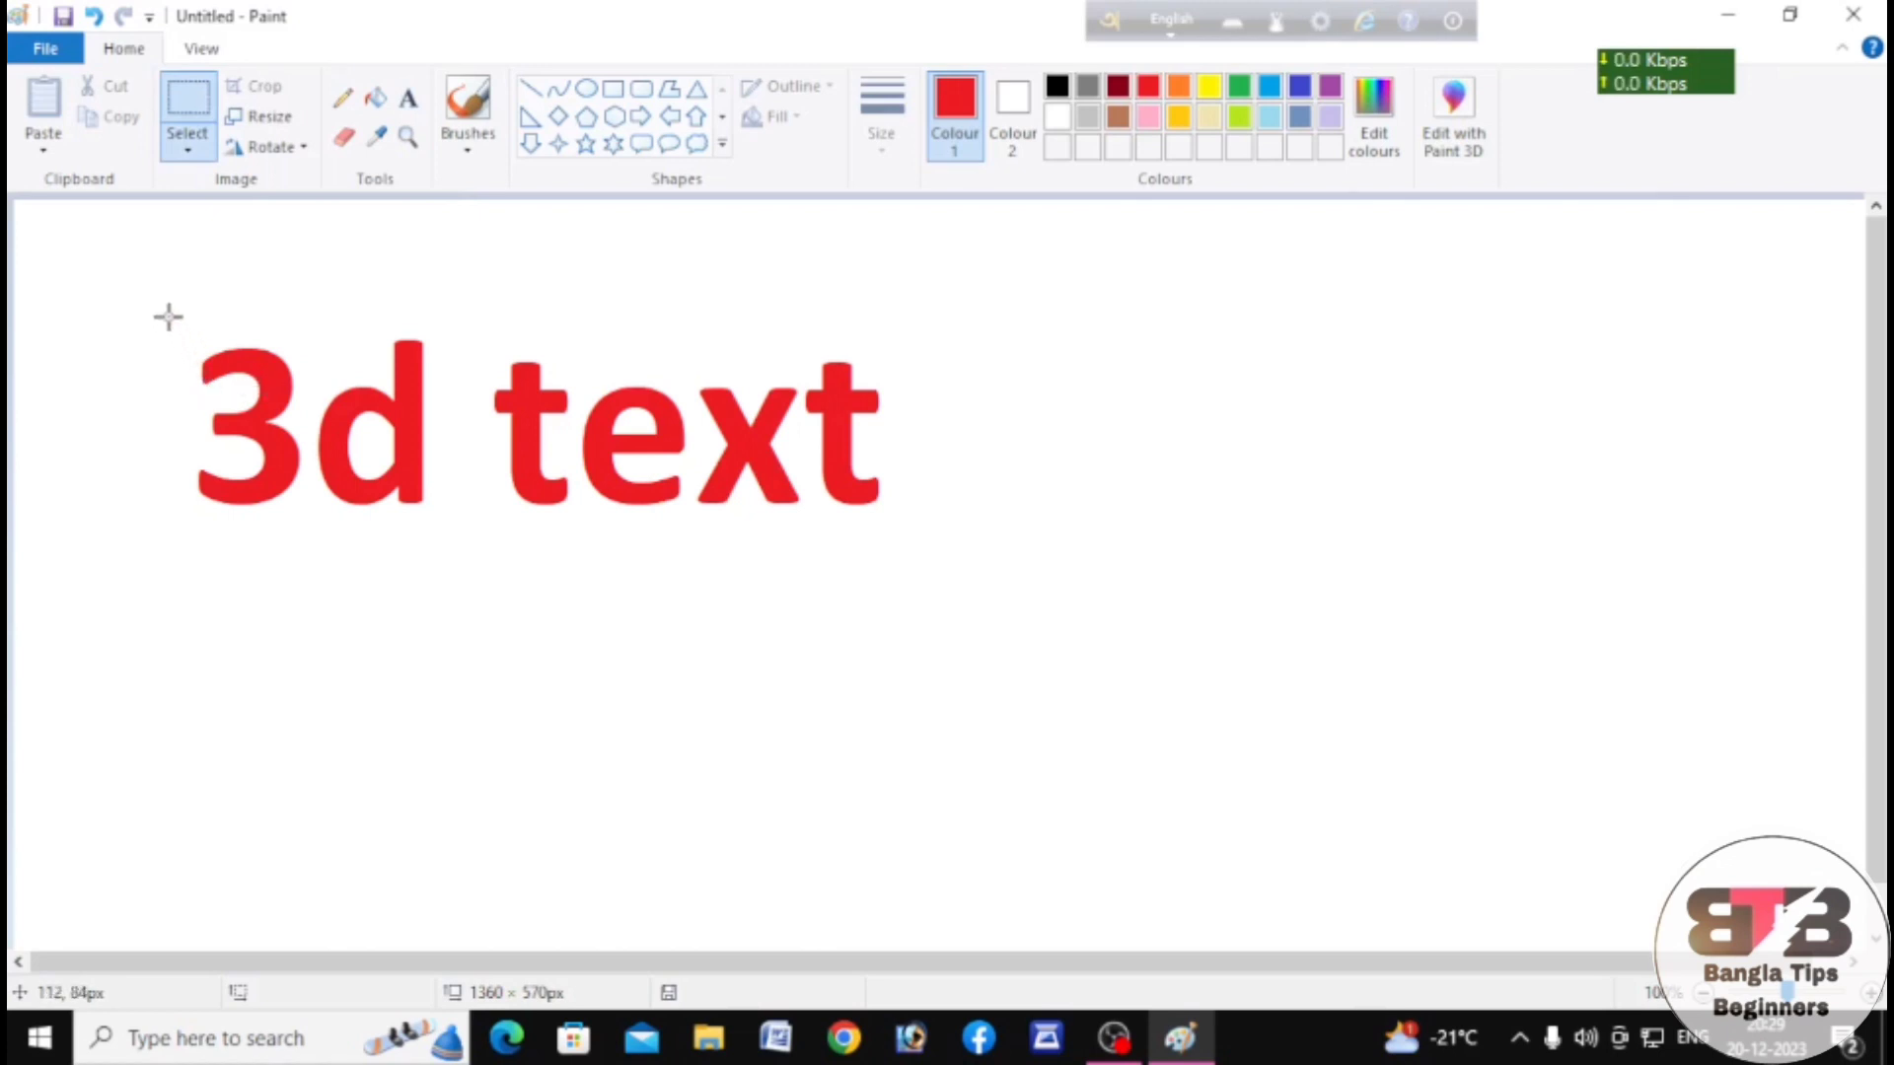
left_click_drag(167, 316, 956, 568)
left_click_drag(957, 568, 957, 568)
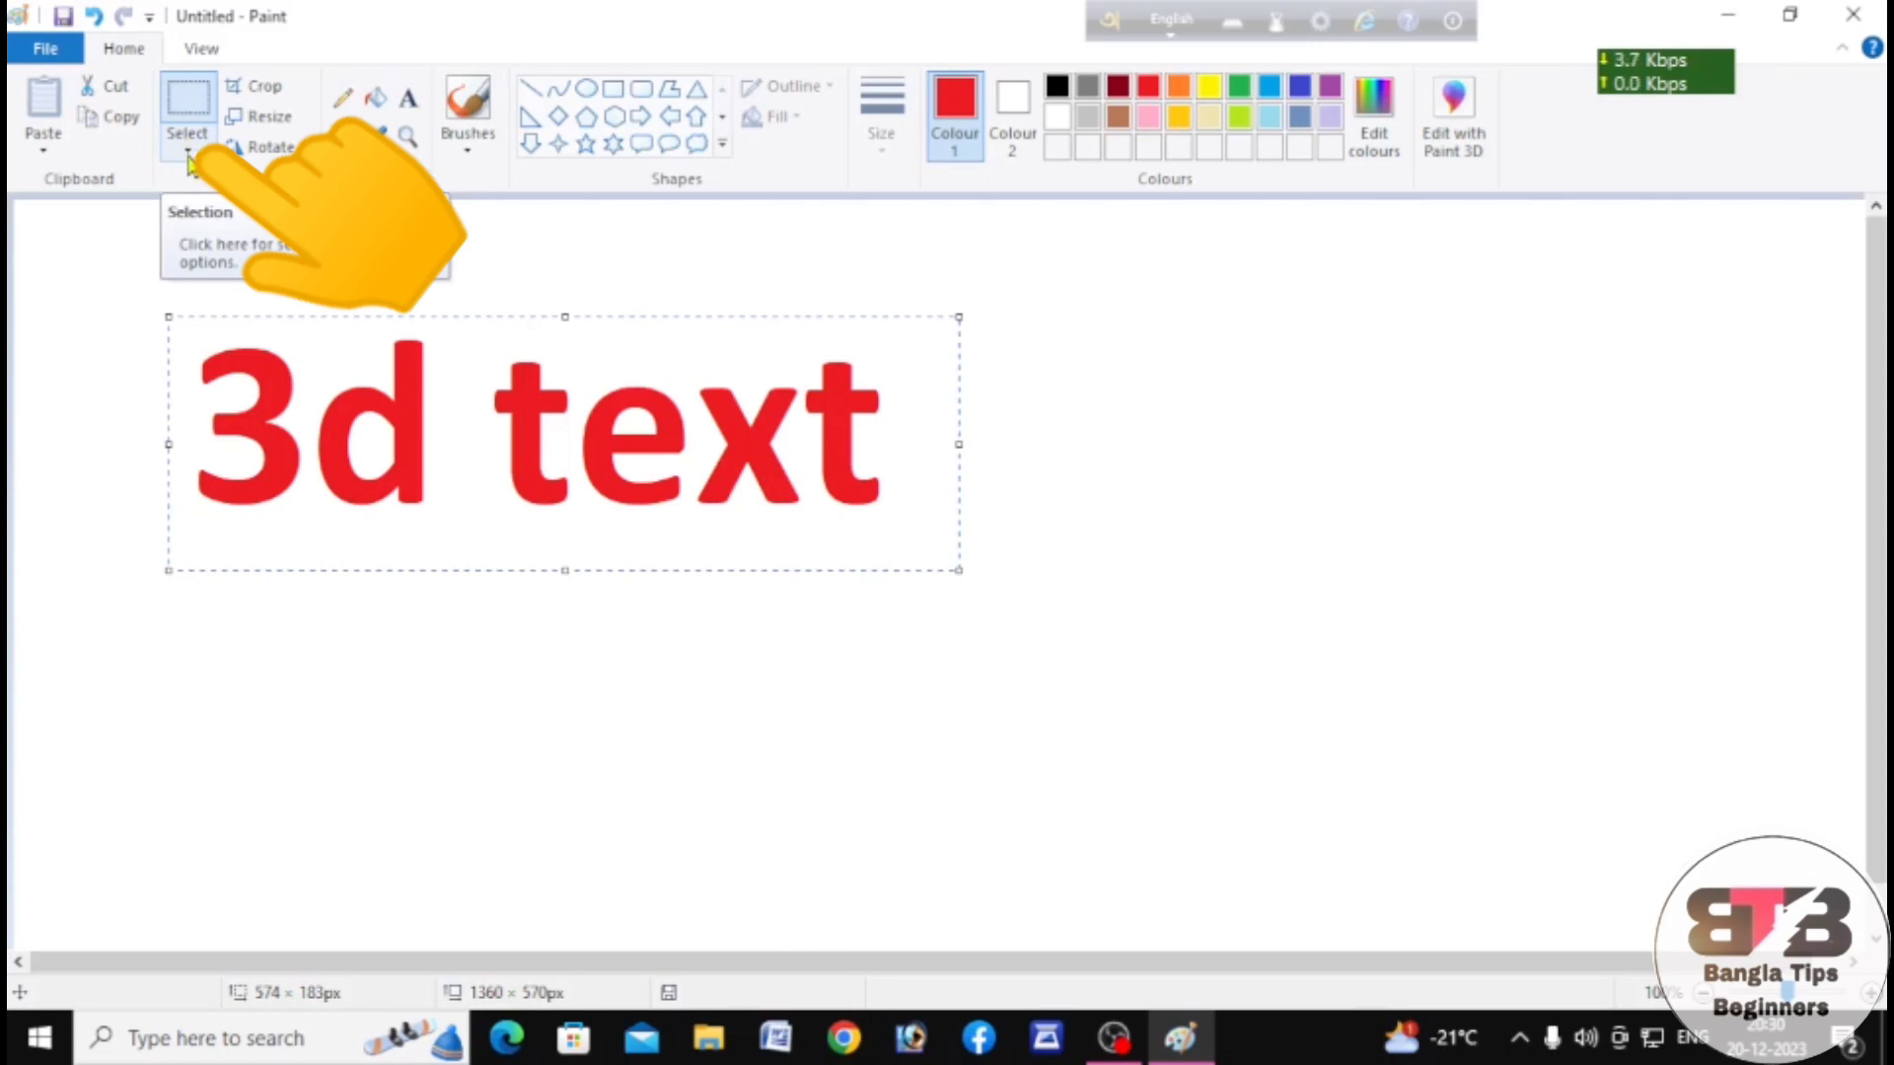
left_click(188, 153)
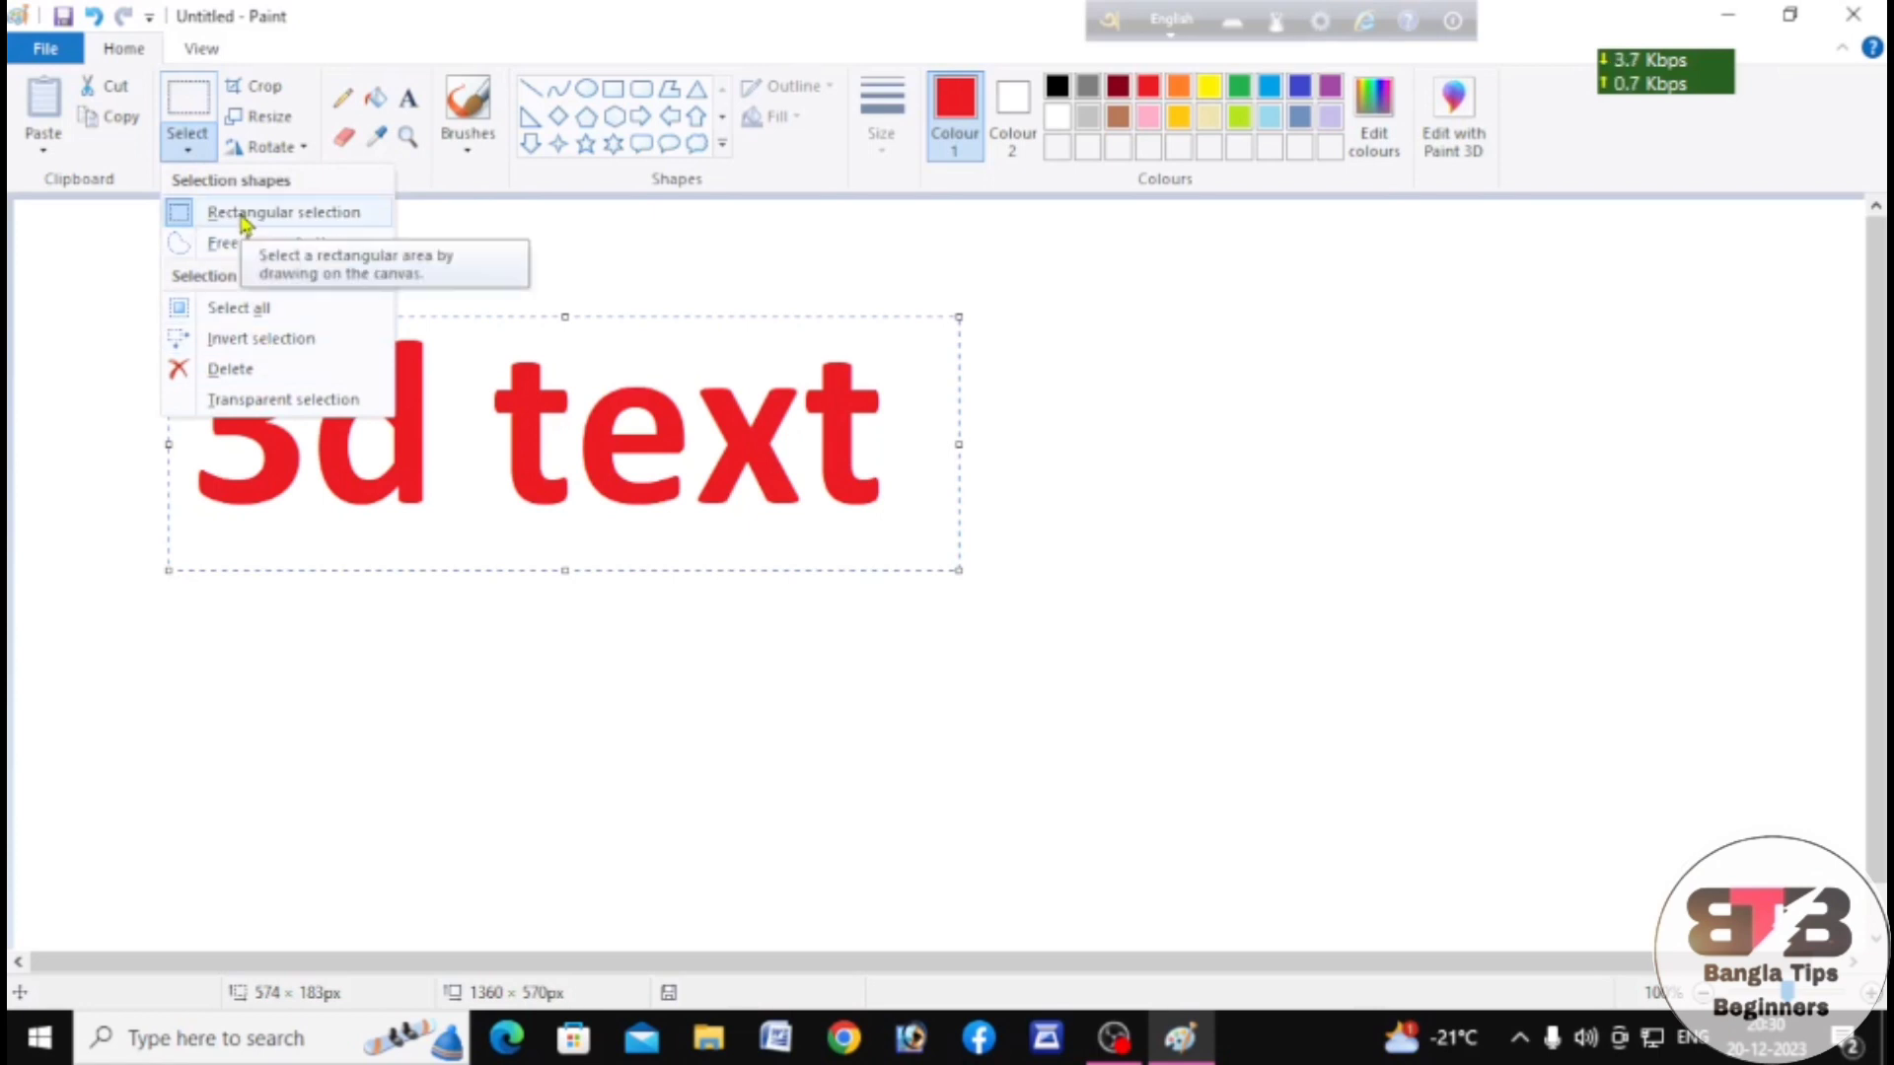
left_click(255, 399)
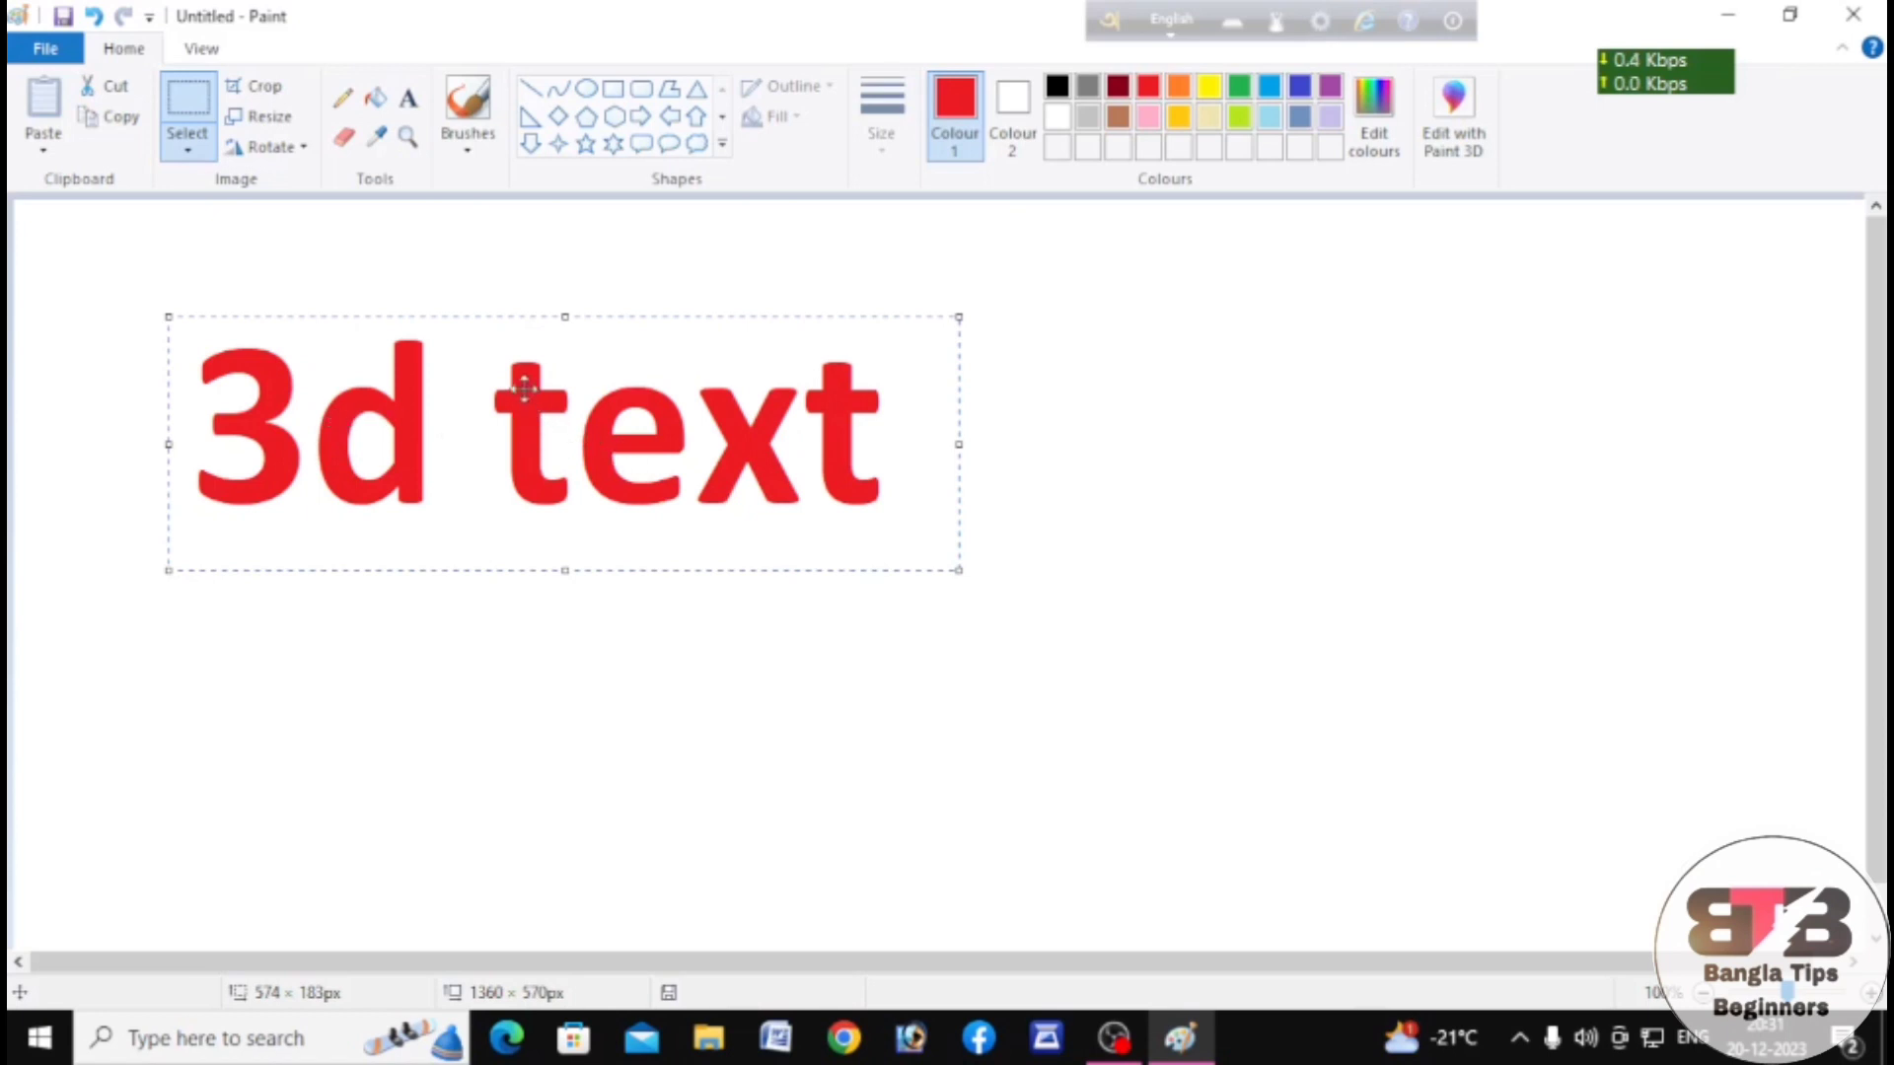
key("Escape")
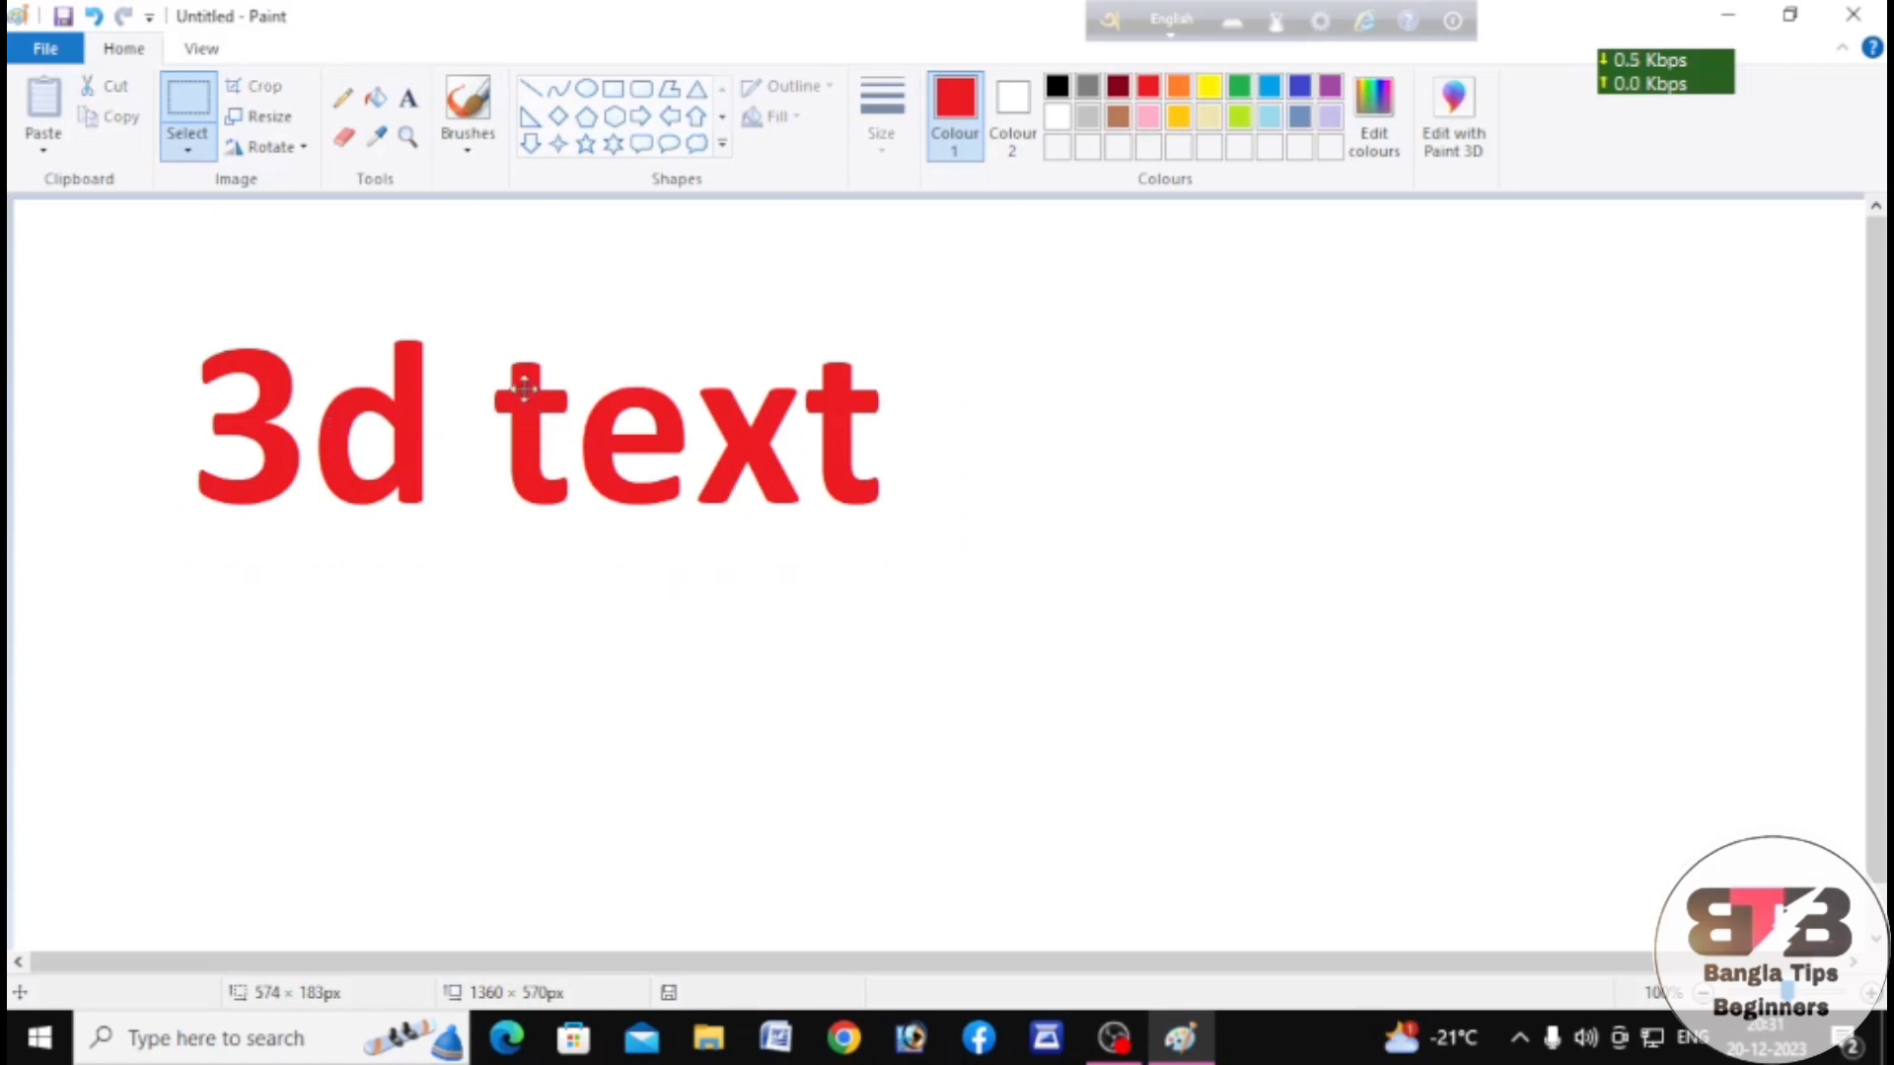
left_click_drag(524, 387, 535, 395)
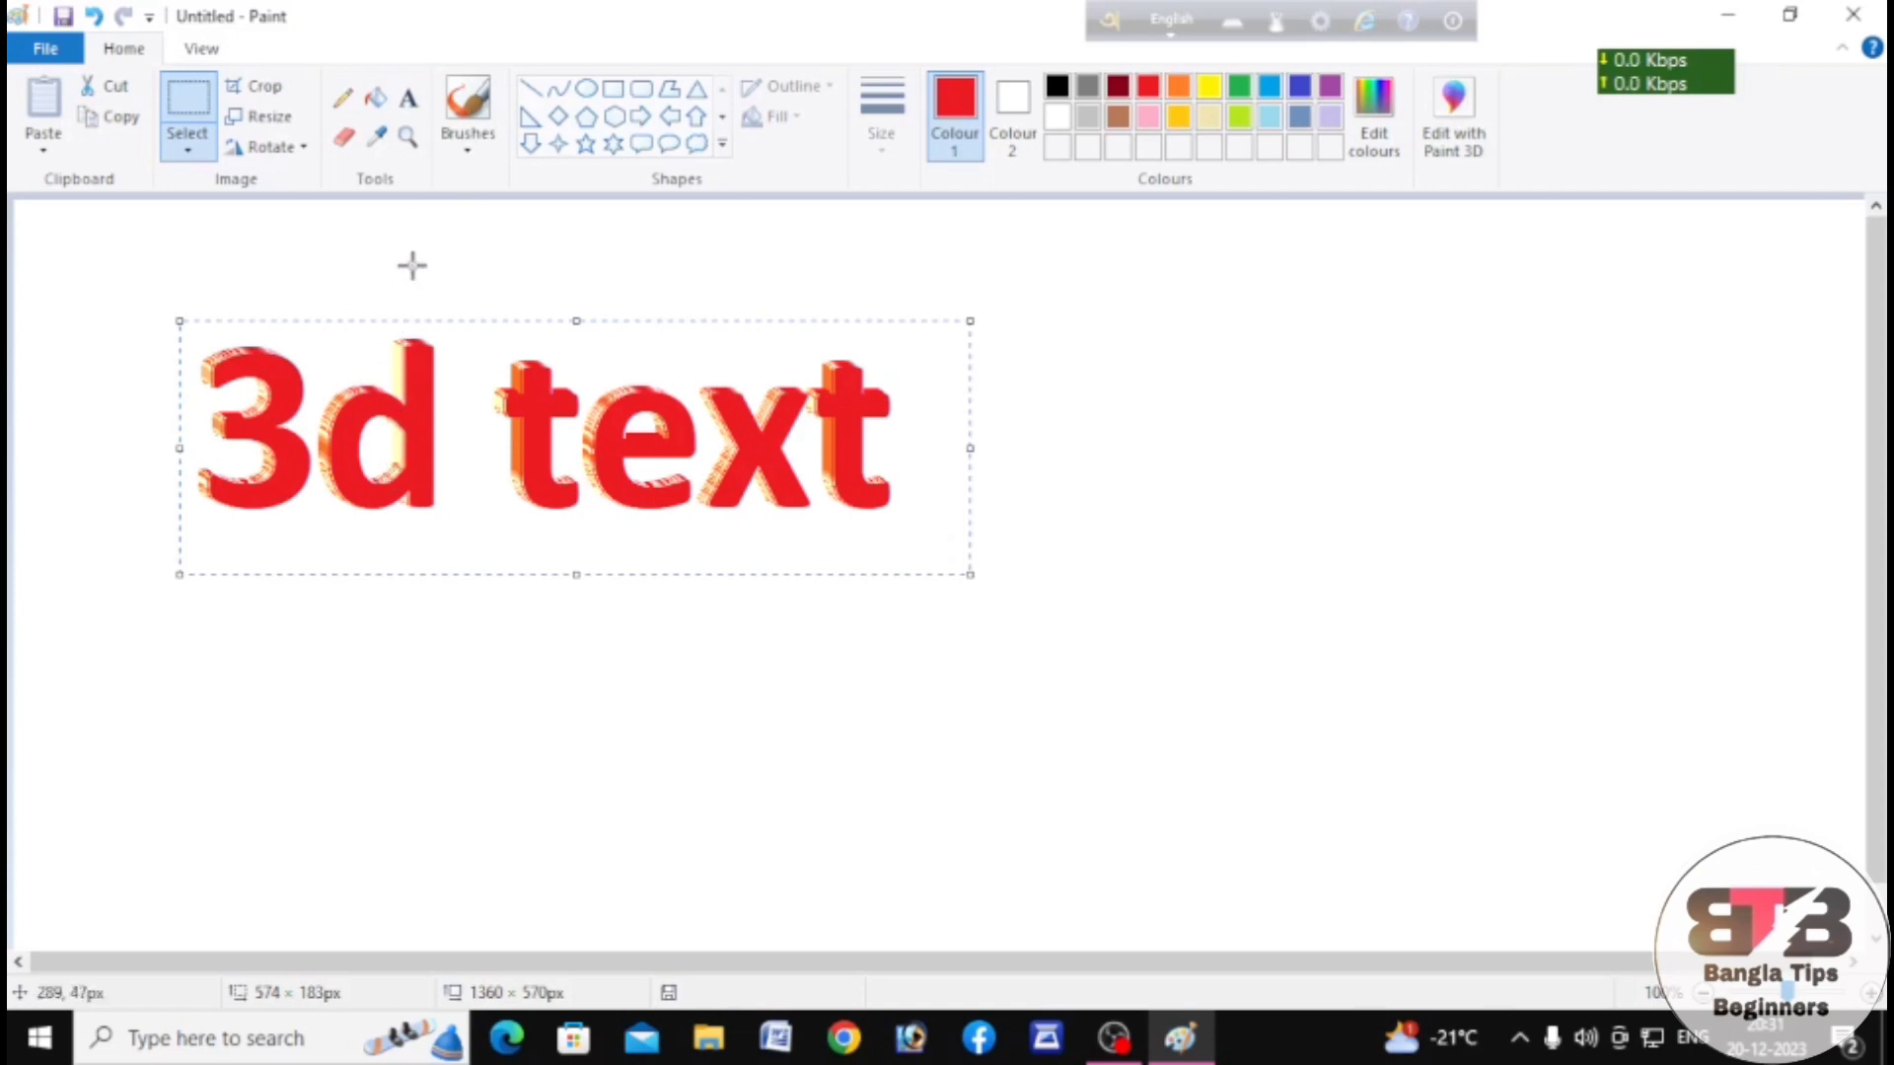
left_click(463, 258)
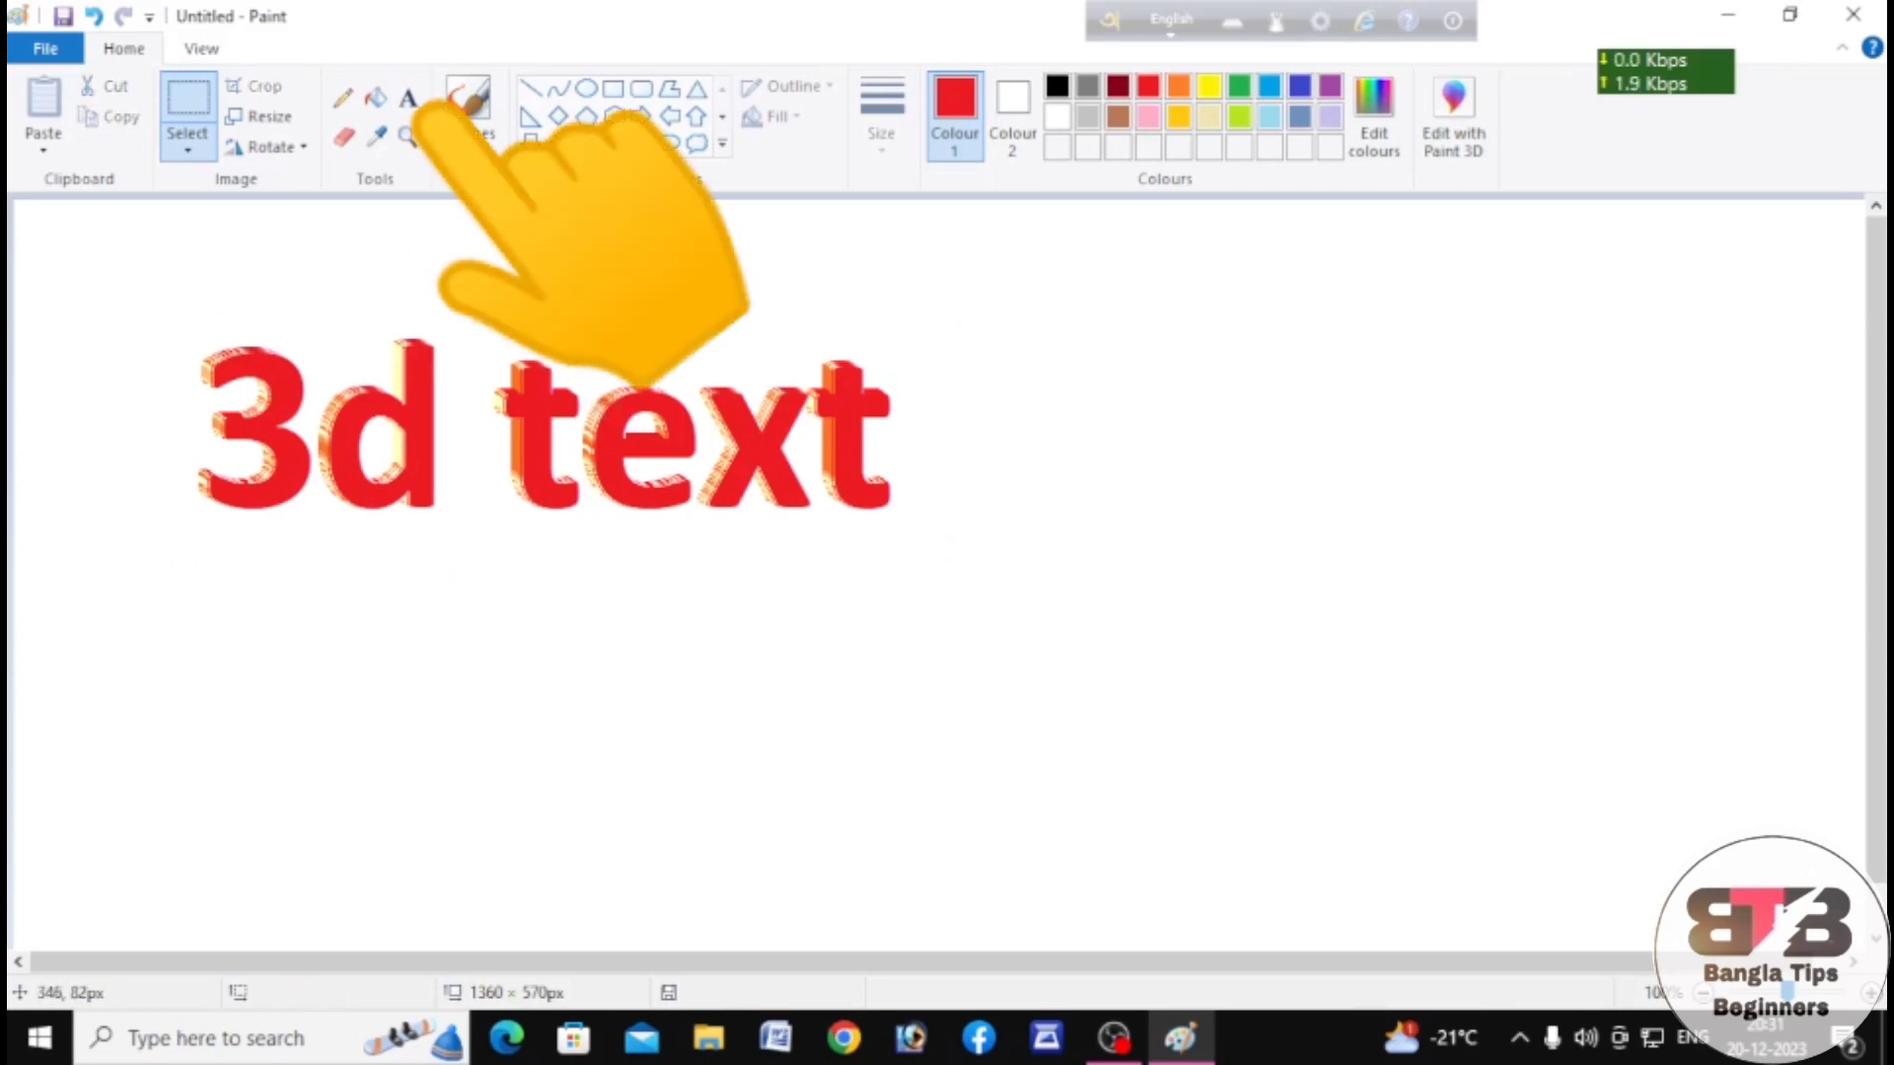
- Insert a second text box about 761 × 221 px just below "3d text" and enter "bangla" in it
left_click(410, 110)
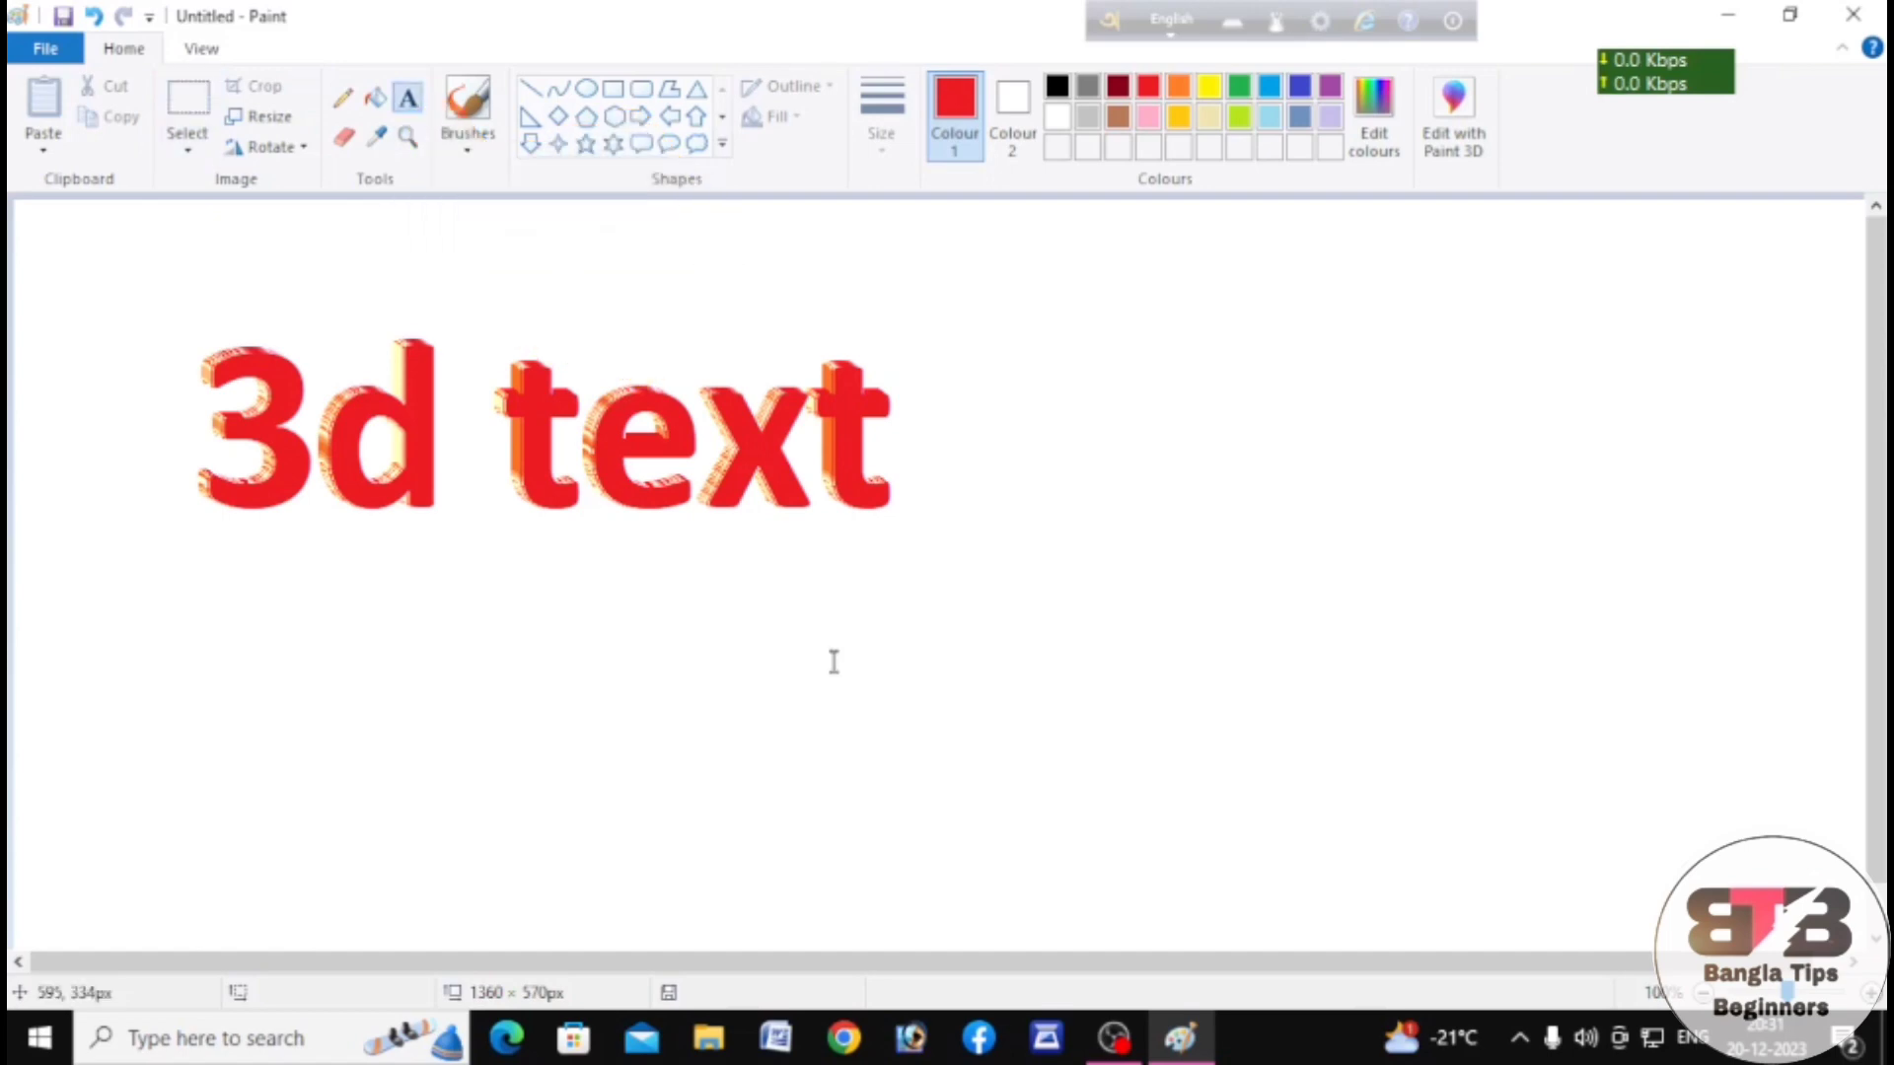
left_click(831, 656)
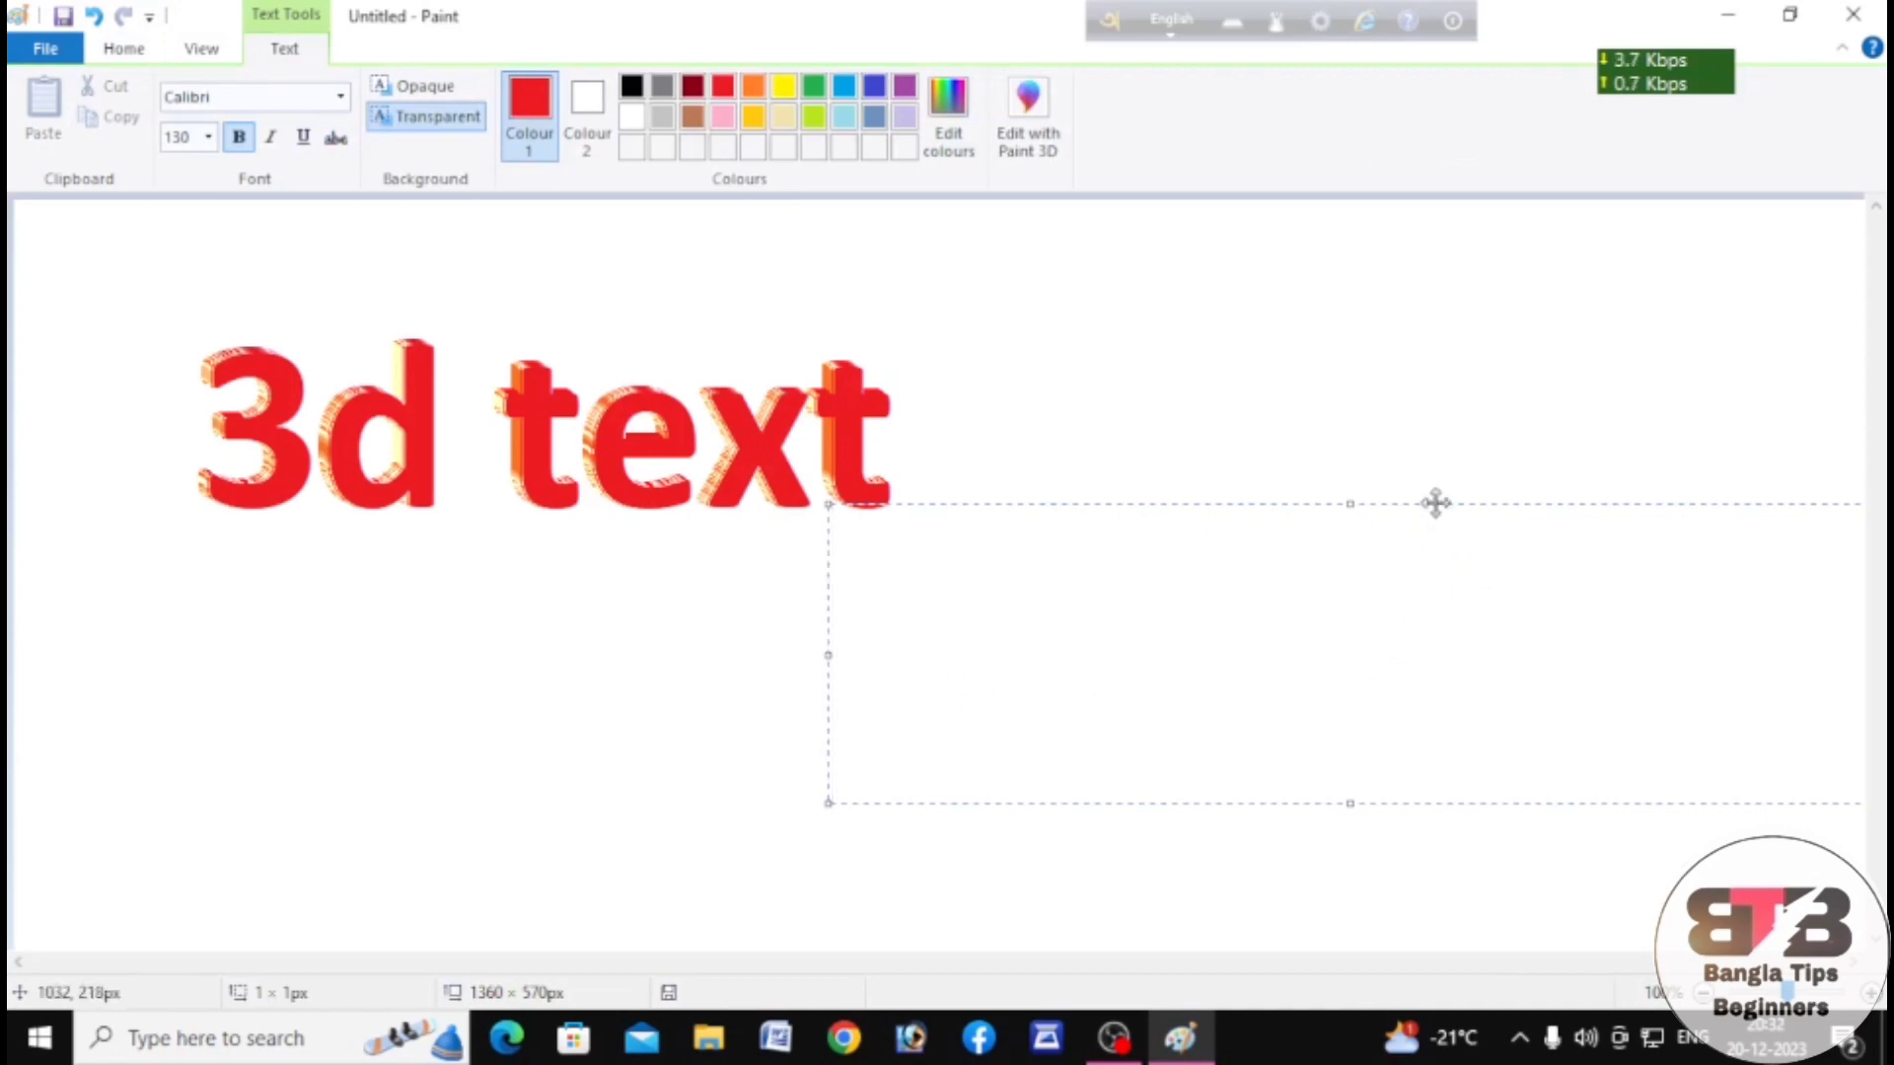
left_click_drag(1436, 503, 1281, 542)
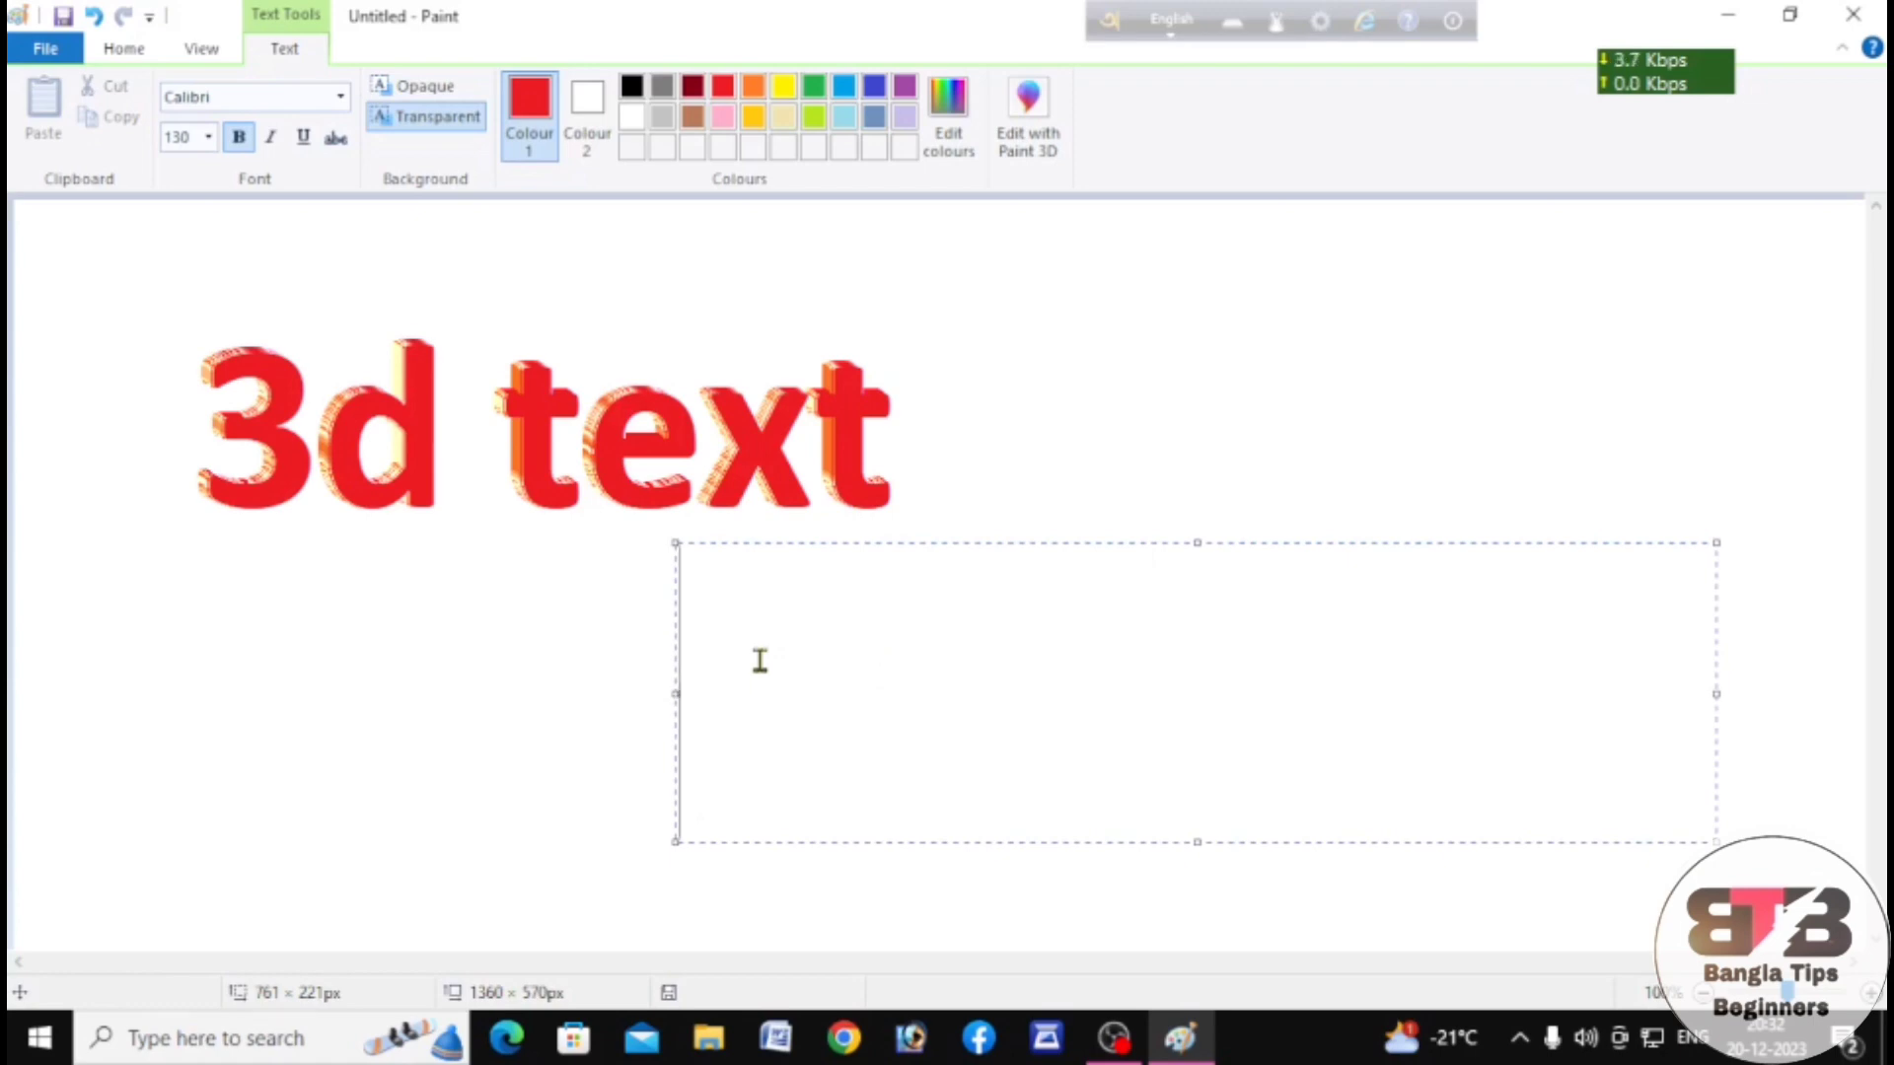
type("ba")
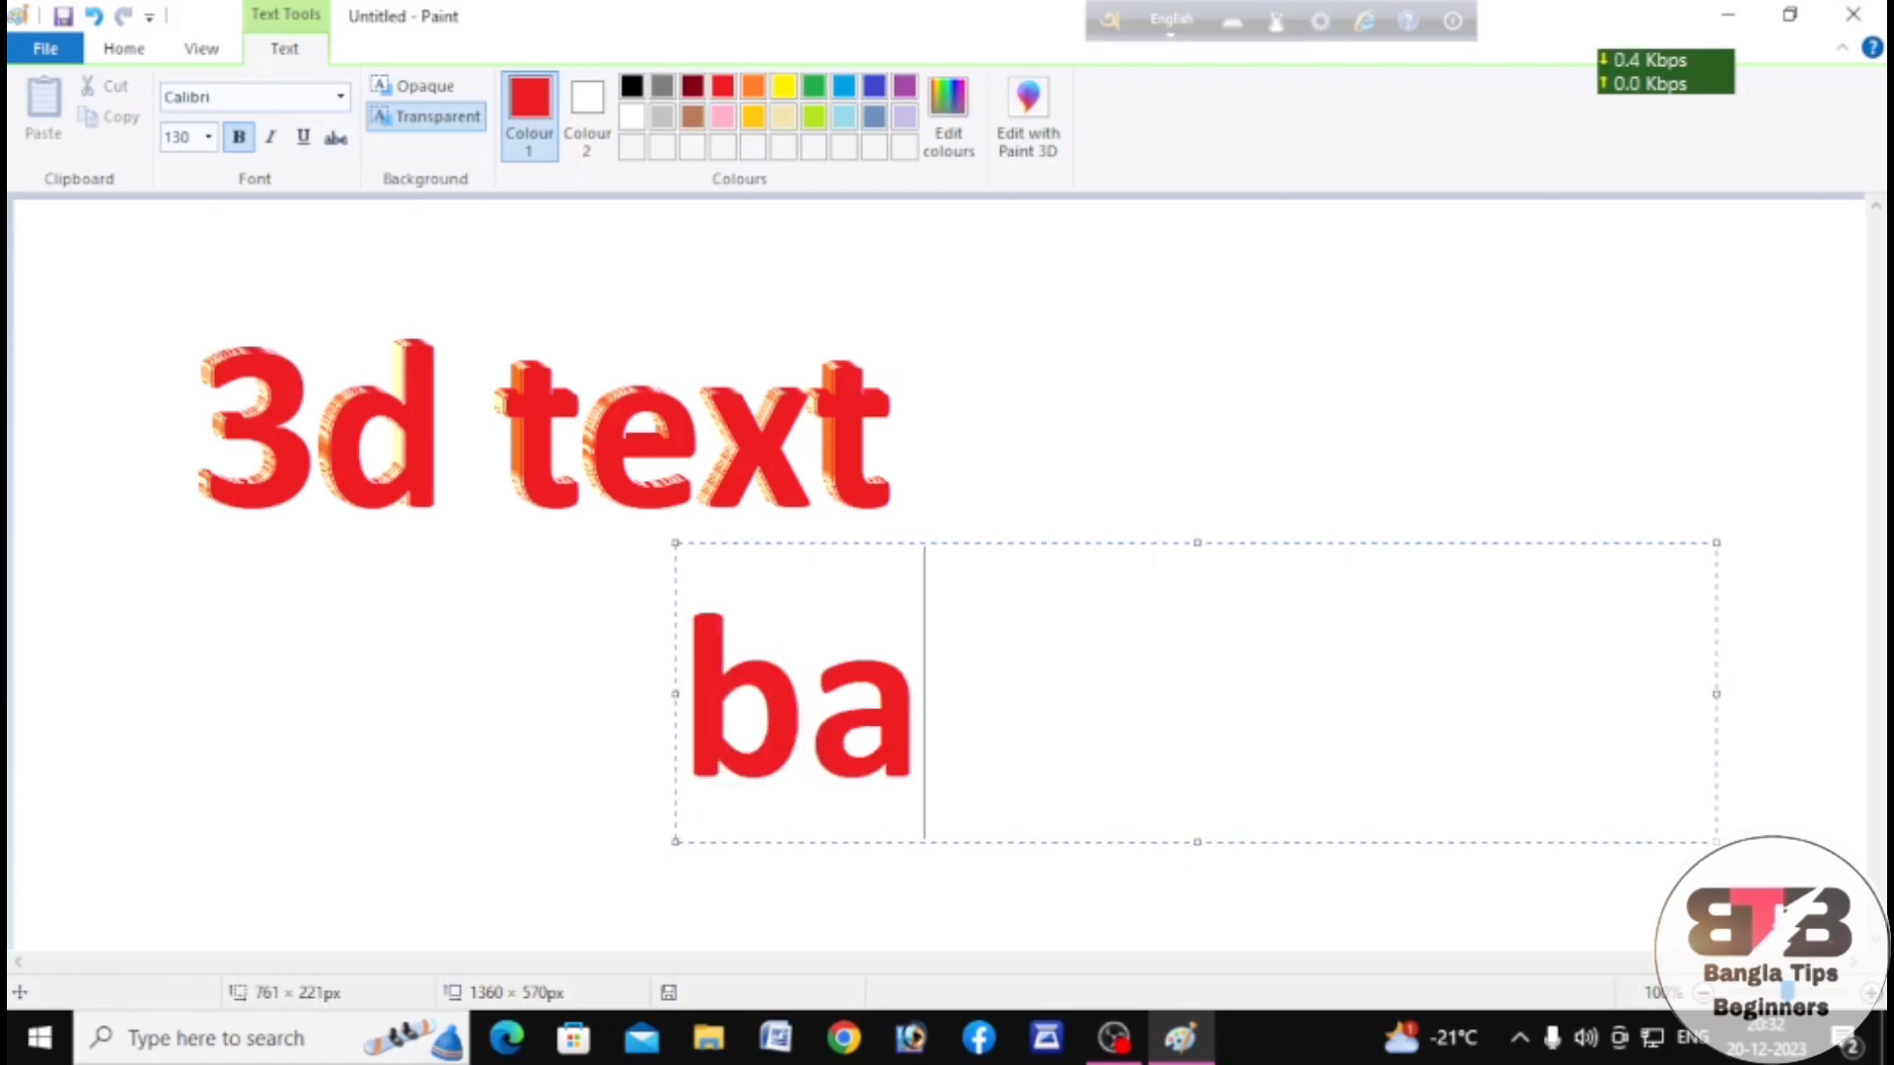
type("ngla")
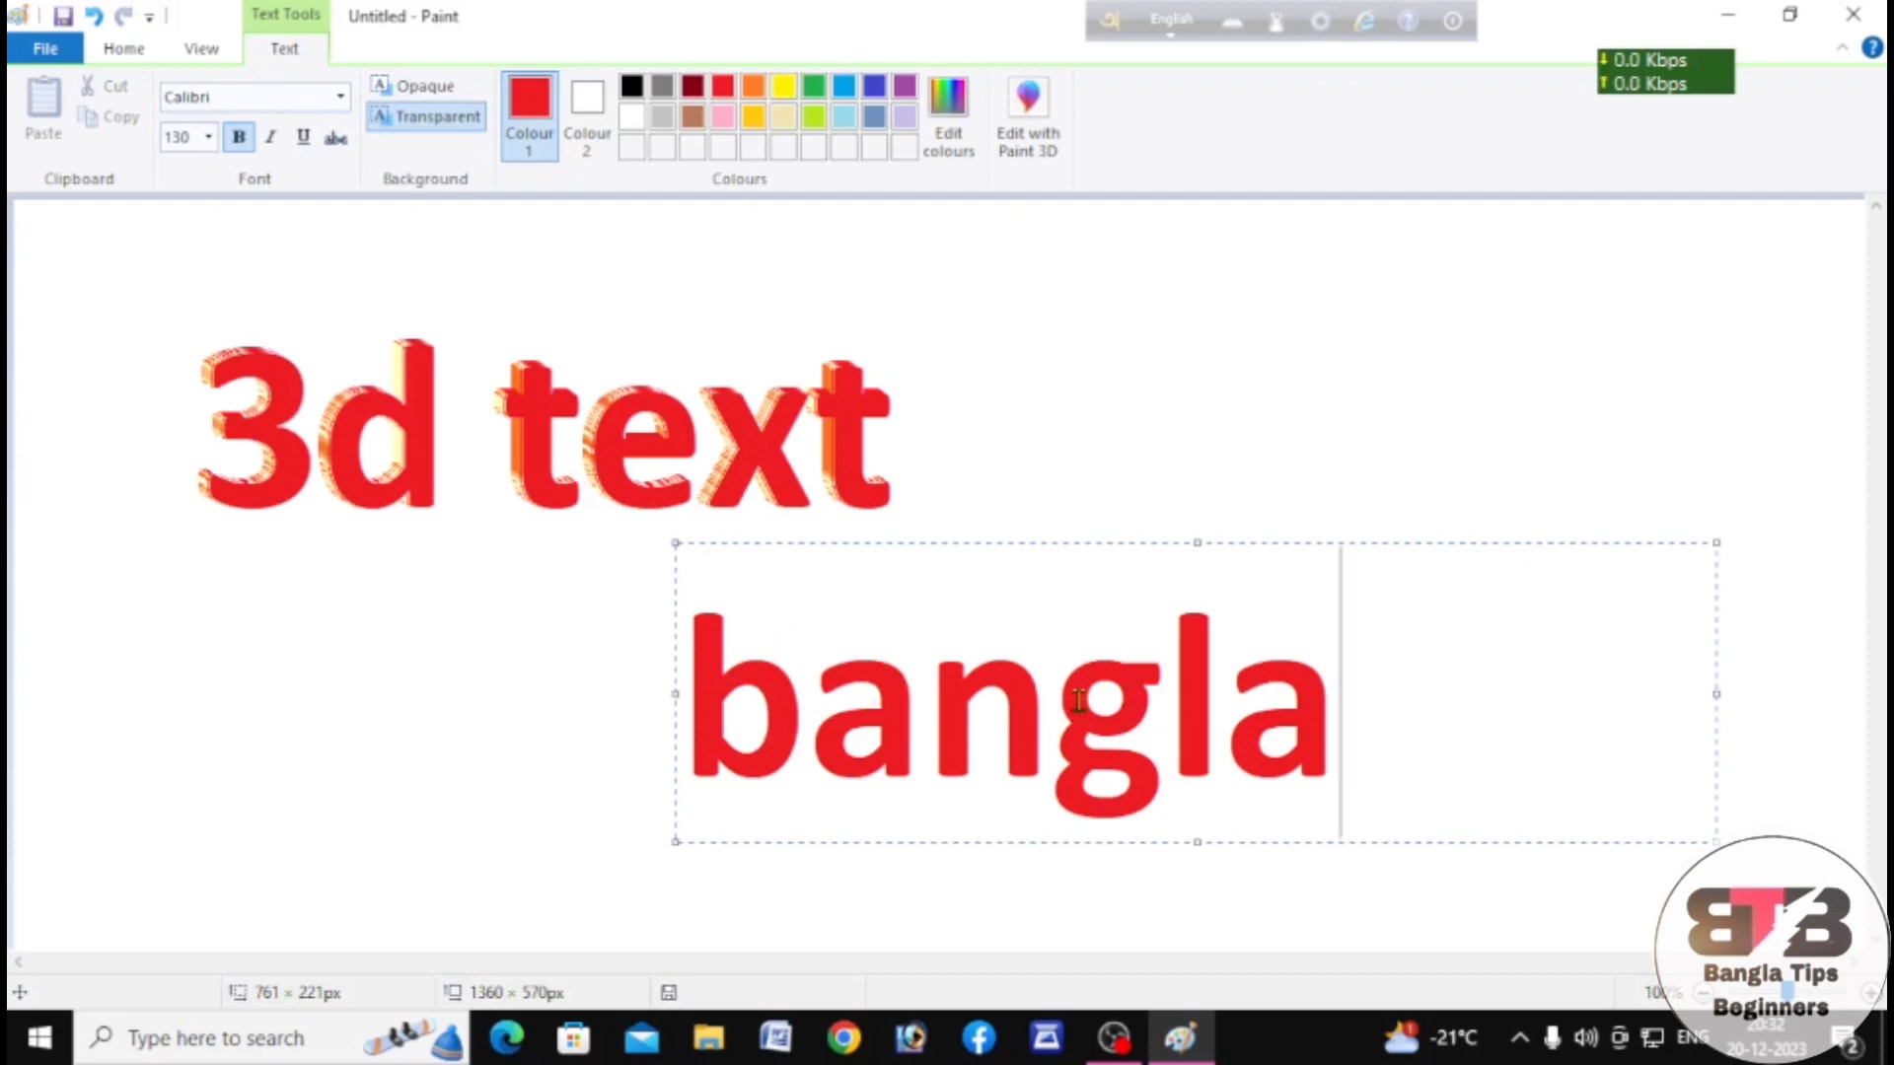
- Turn bold off and back on for the word "bangla", colour it black and commit the text
left_click_drag(829, 613, 704, 641)
mouse_move(687, 603)
left_mouse_down()
mouse_move(804, 839)
mouse_move(1467, 845)
left_mouse_up()
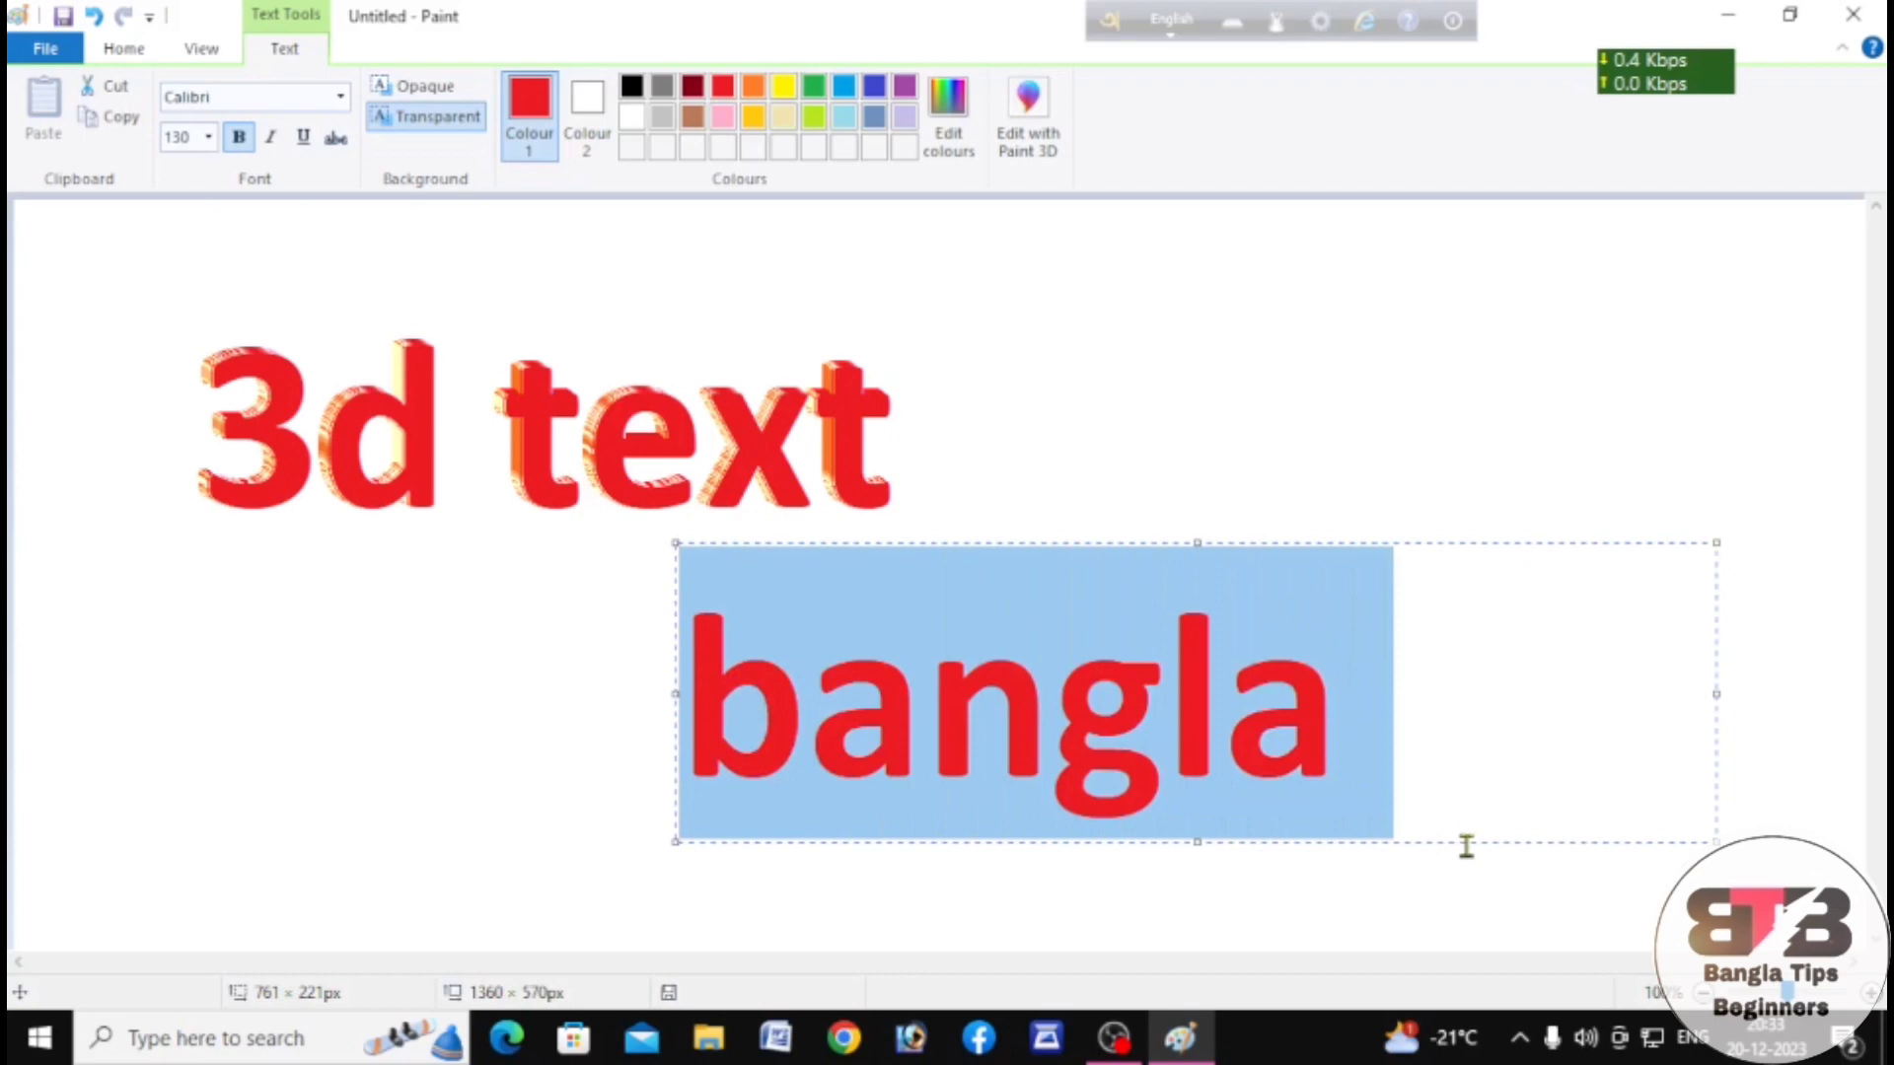
left_click(237, 137)
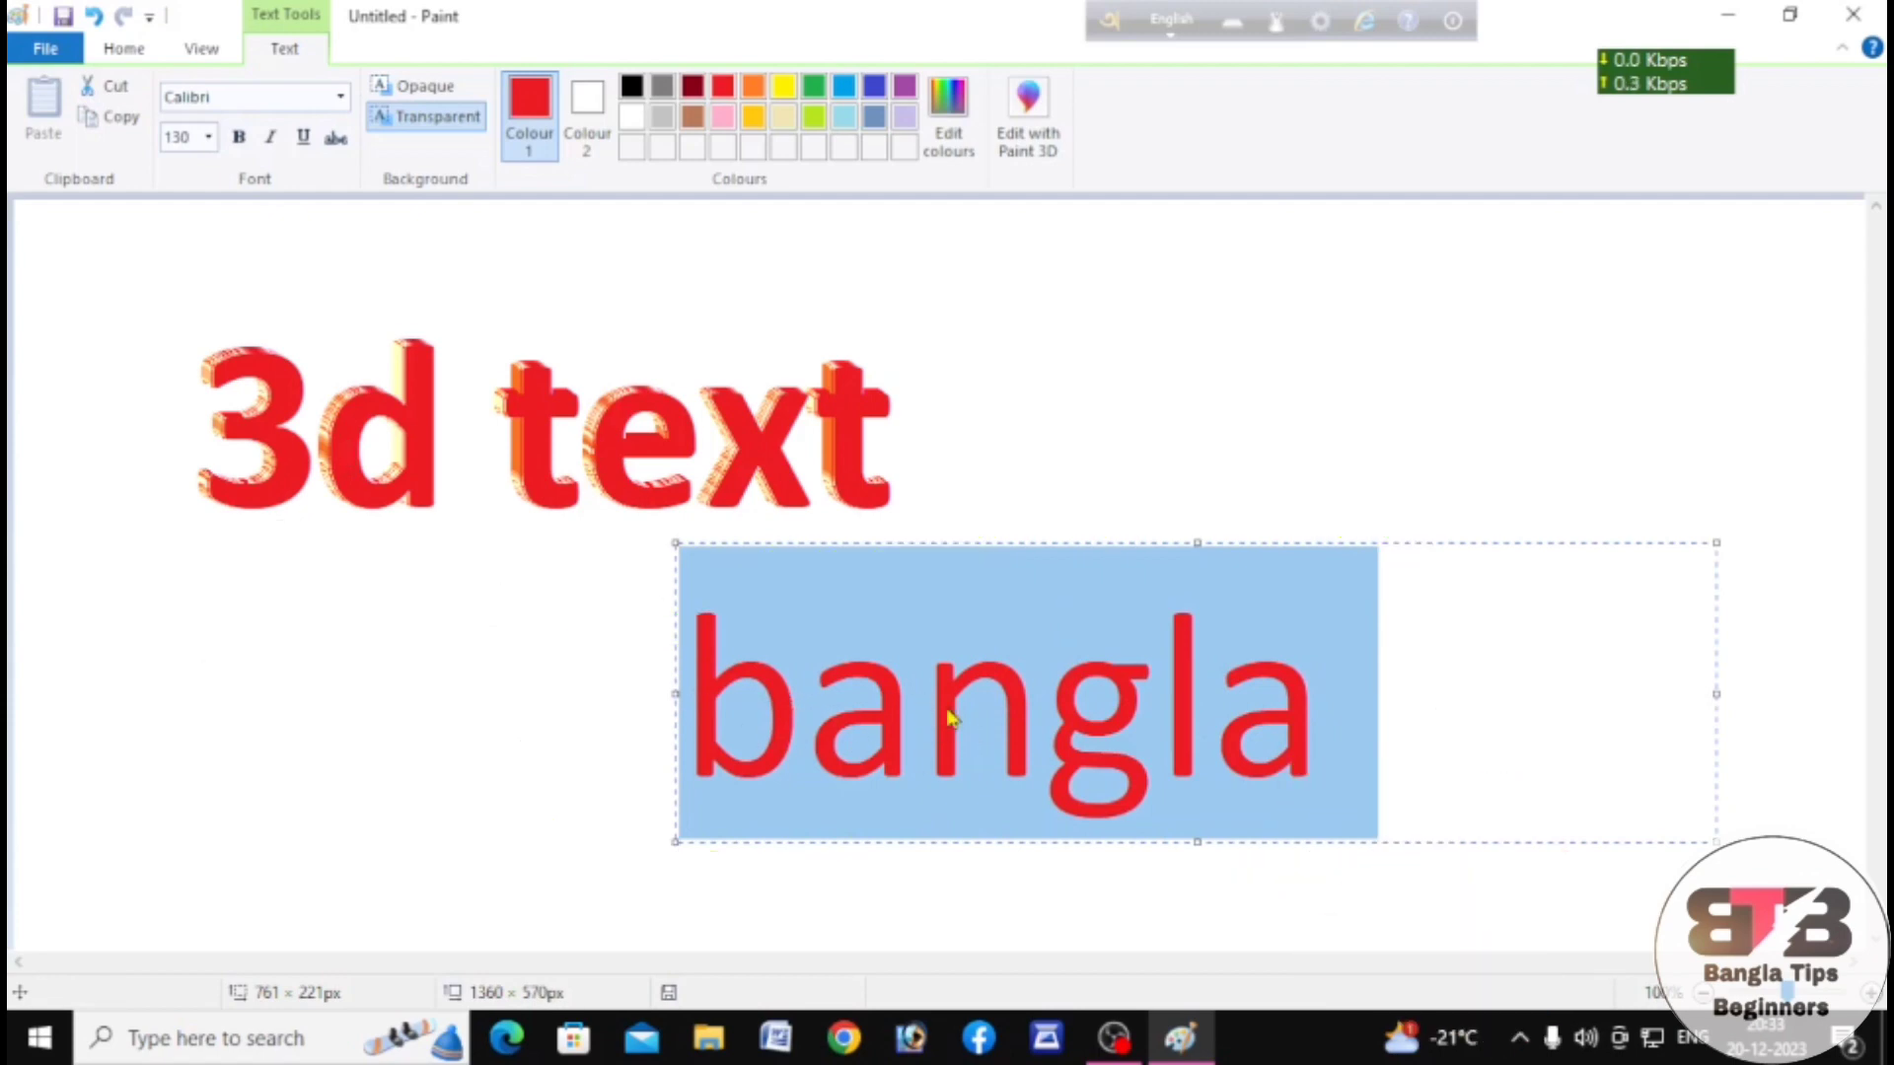
left_click(706, 629)
left_click_drag(697, 621, 1322, 809)
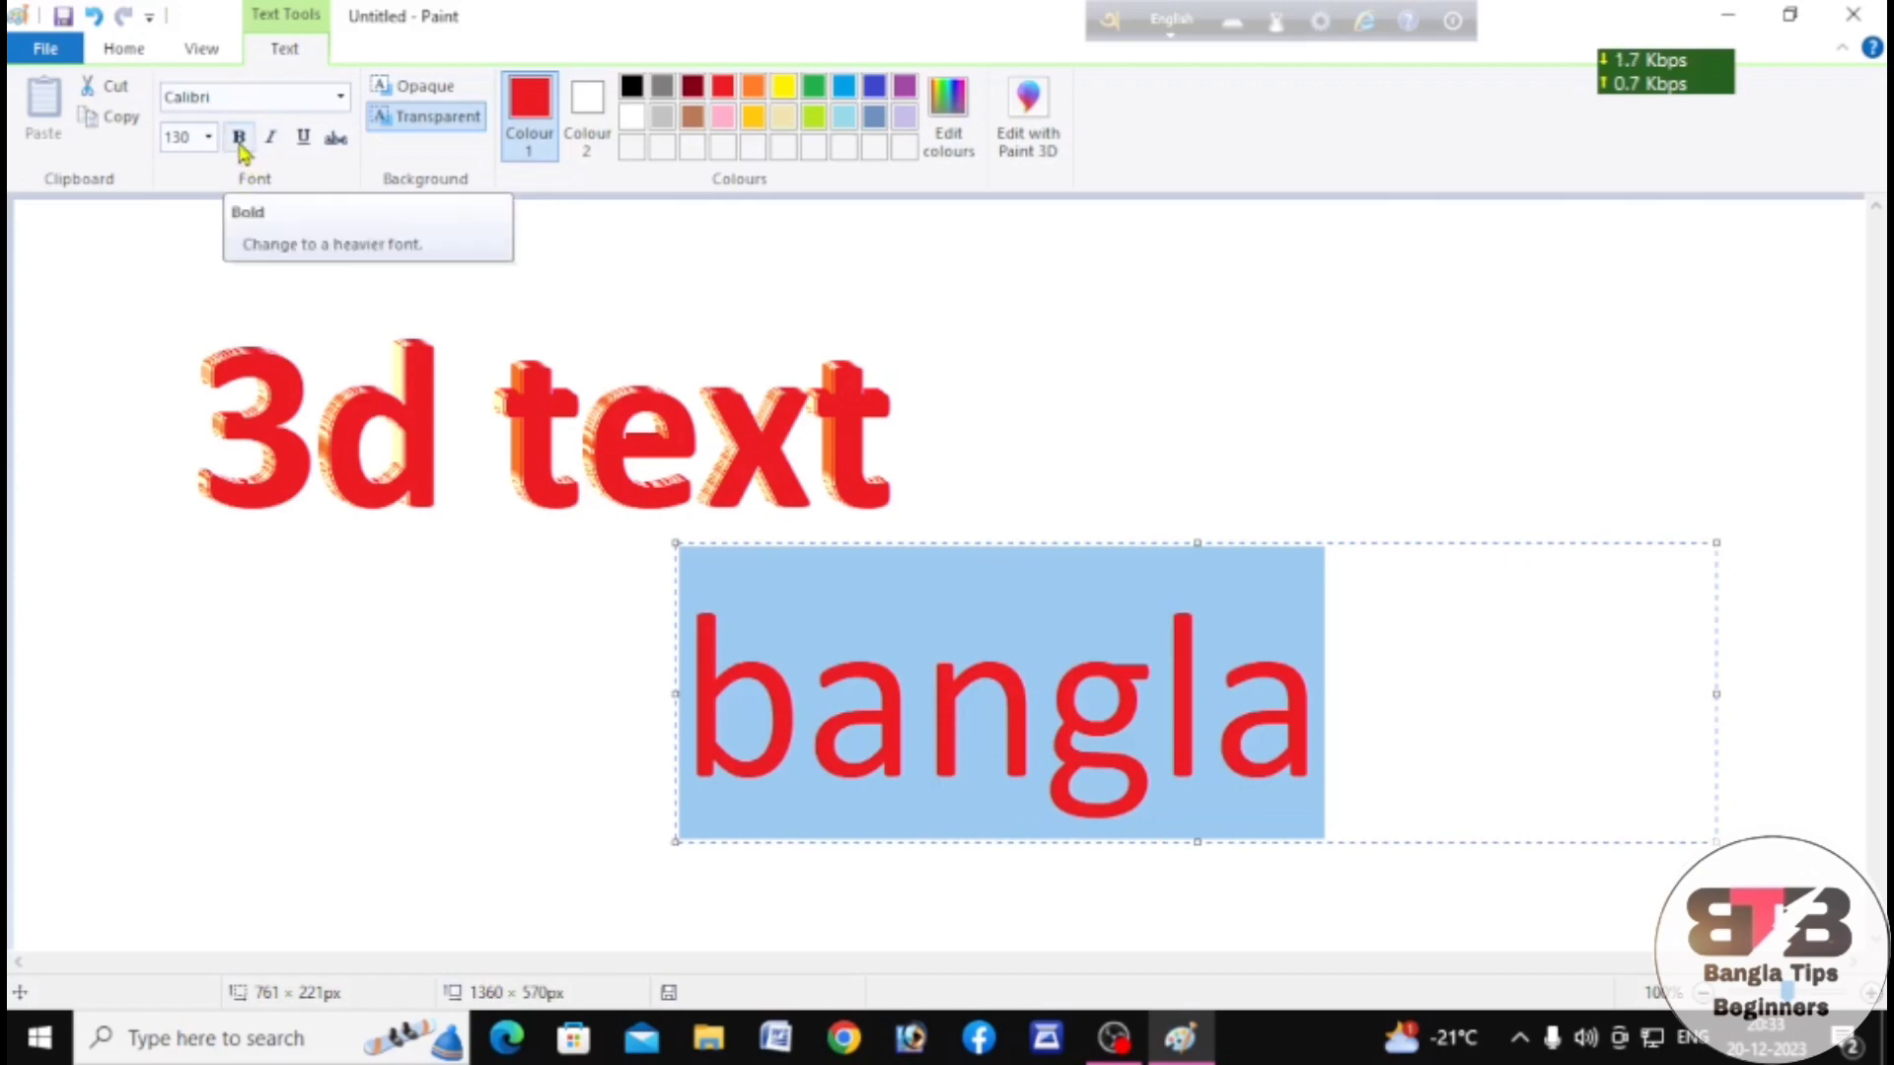
left_click(240, 146)
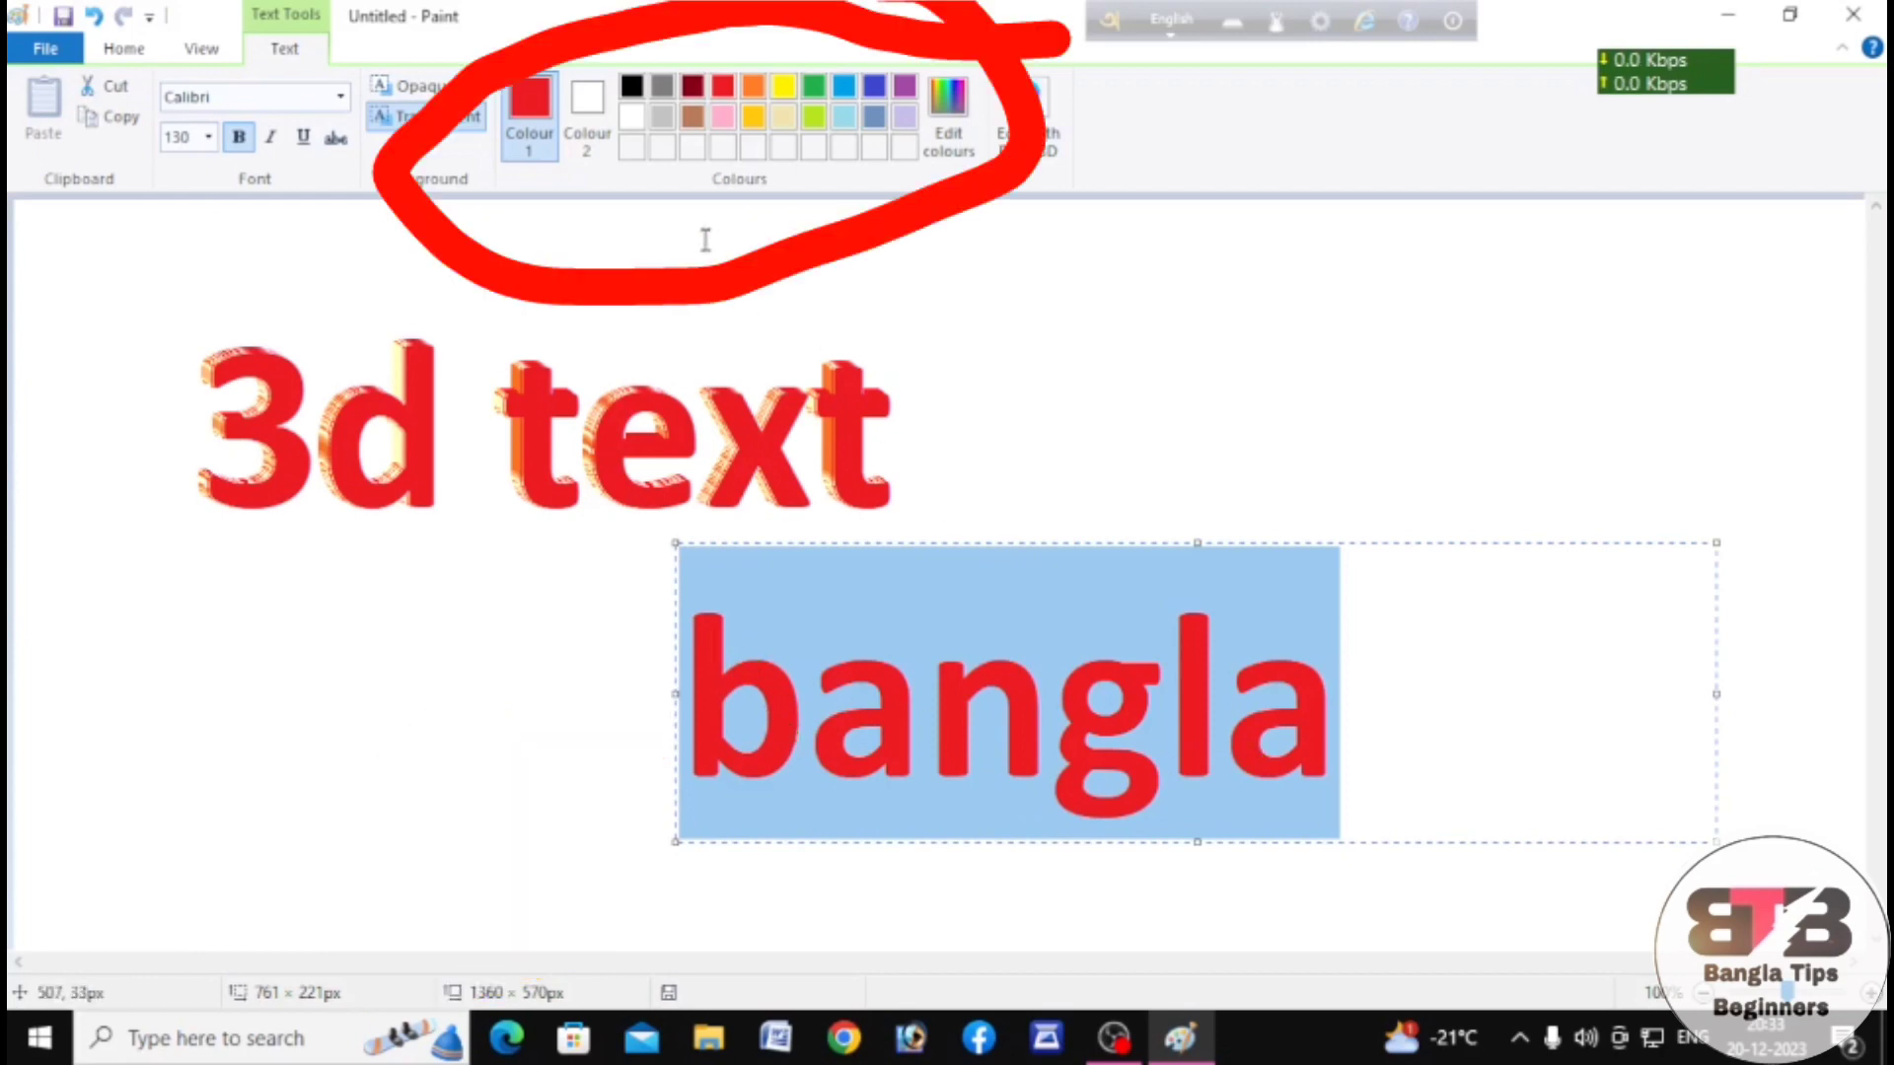
left_click(634, 87)
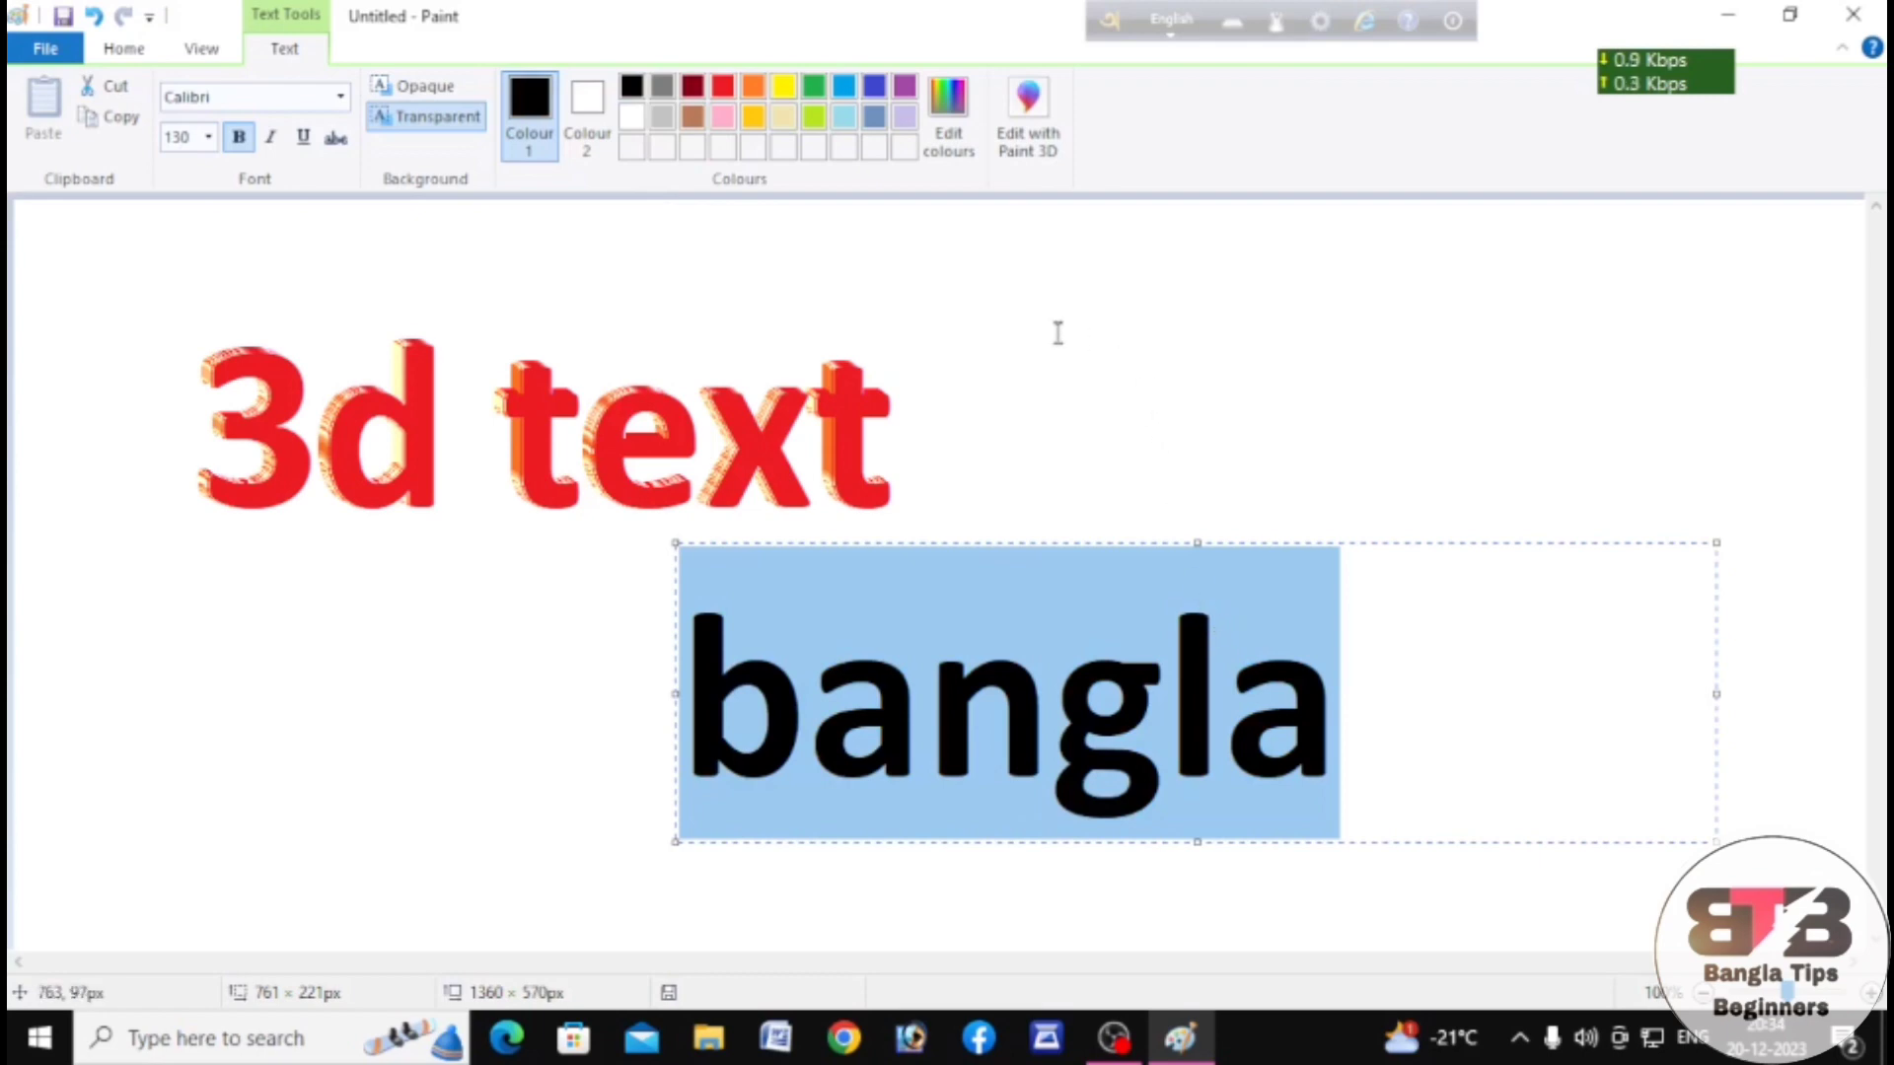
left_click(1036, 381)
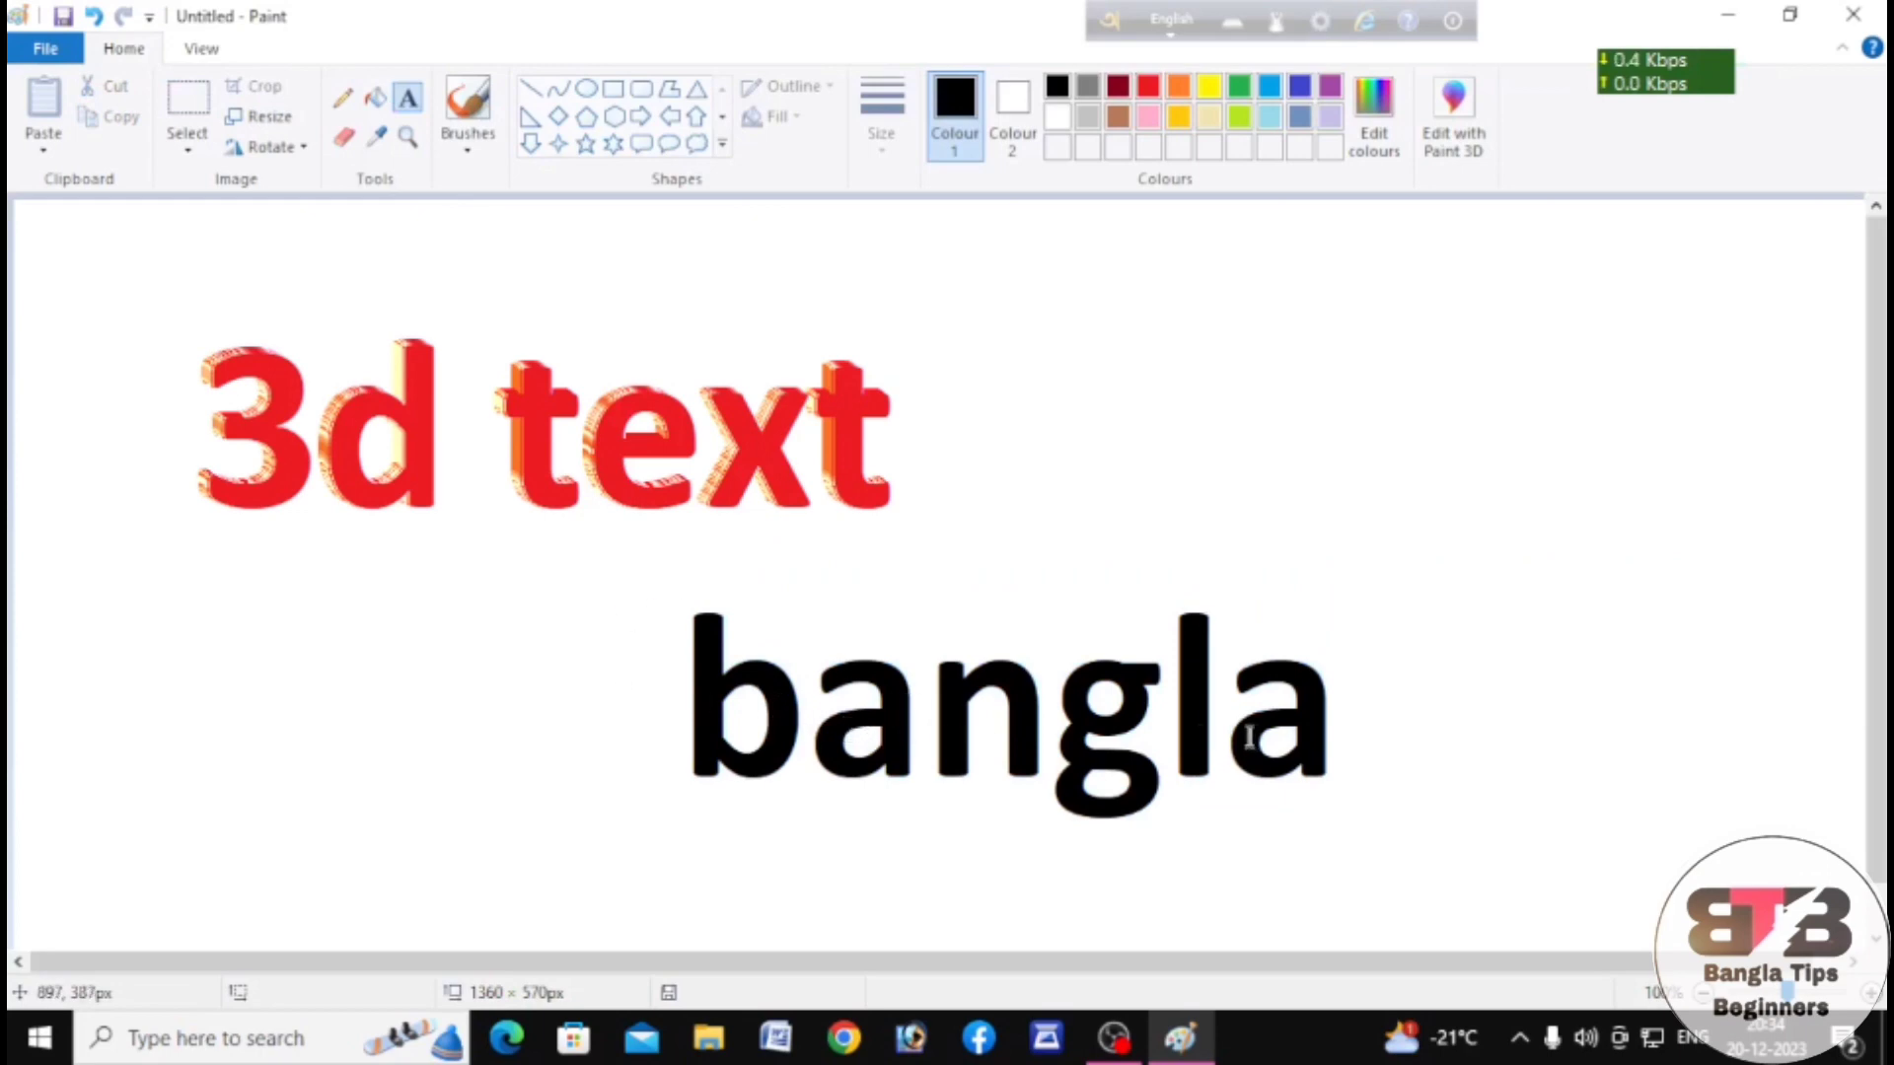
- Select an area about 550 × 206 px around "bangla" with transparent selection and trail copies of it slightly up and rightward
left_click(192, 110)
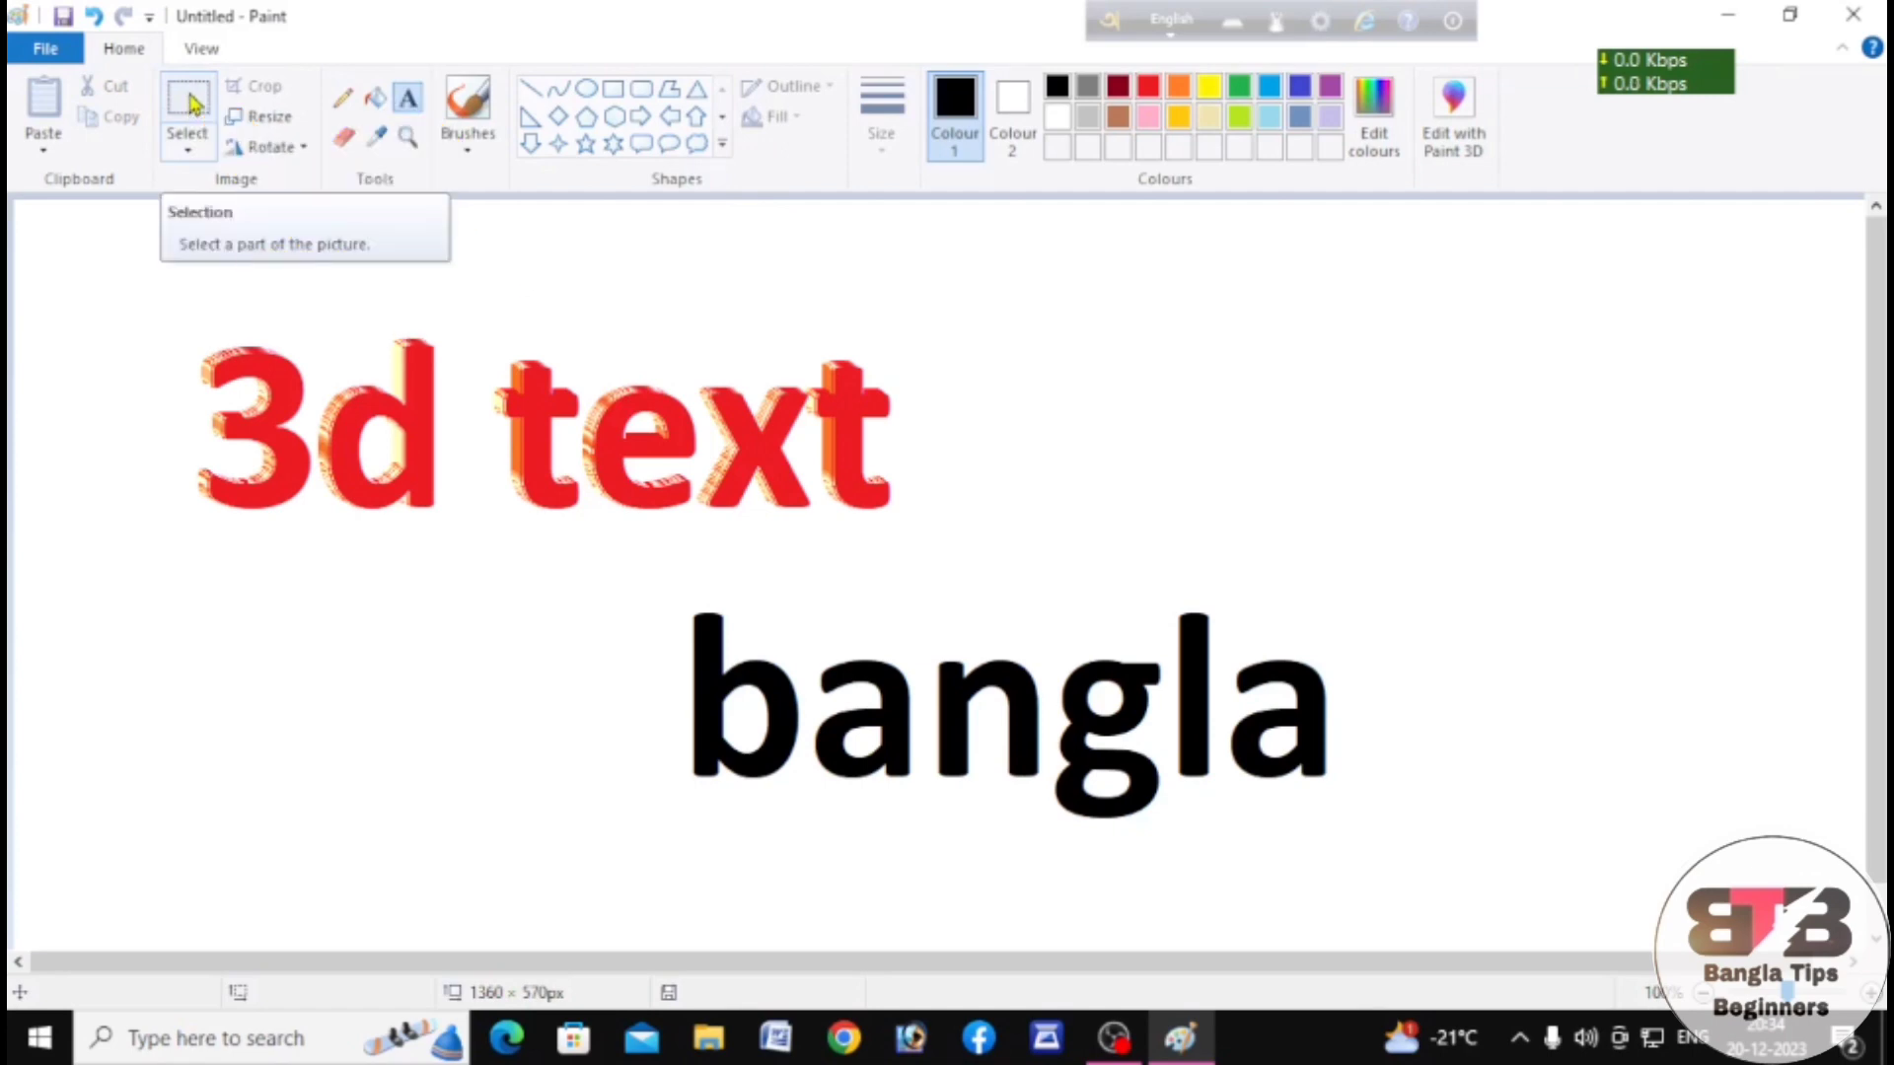
left_click(192, 103)
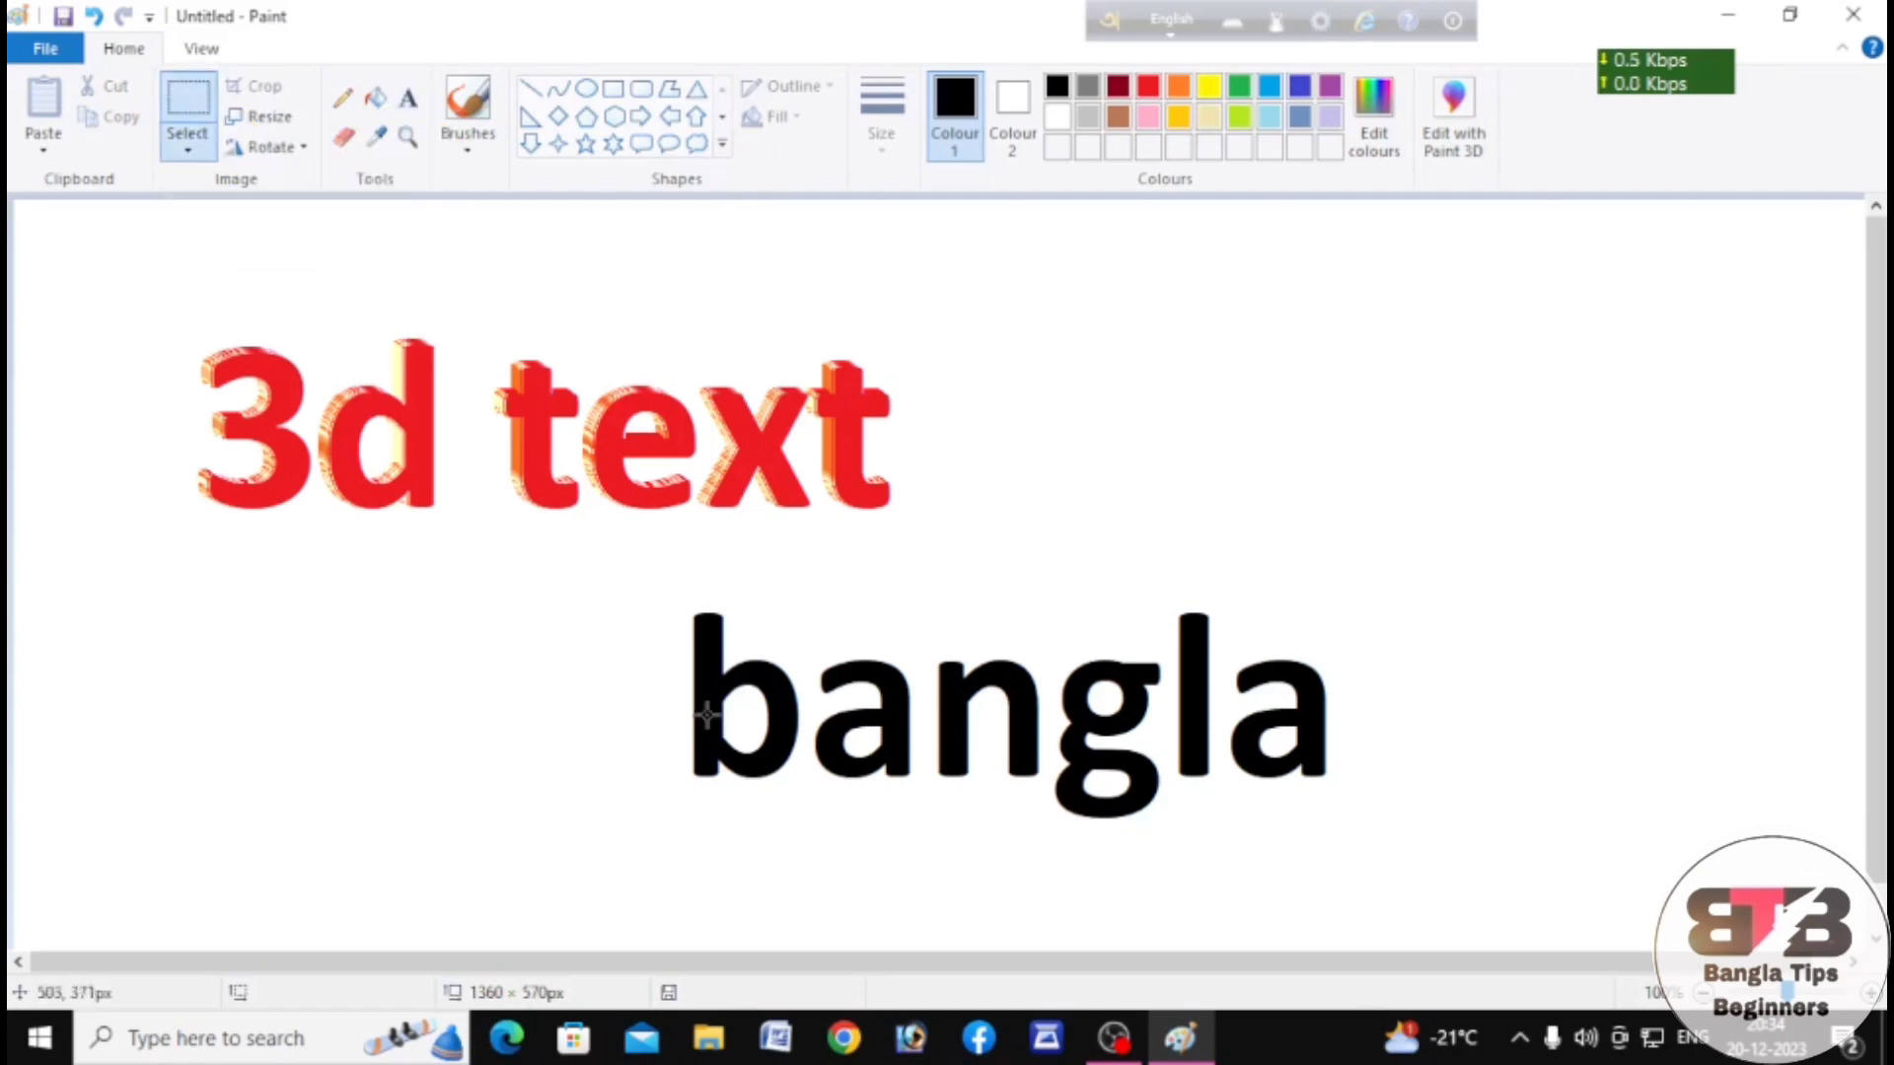
left_click_drag(629, 578, 1386, 863)
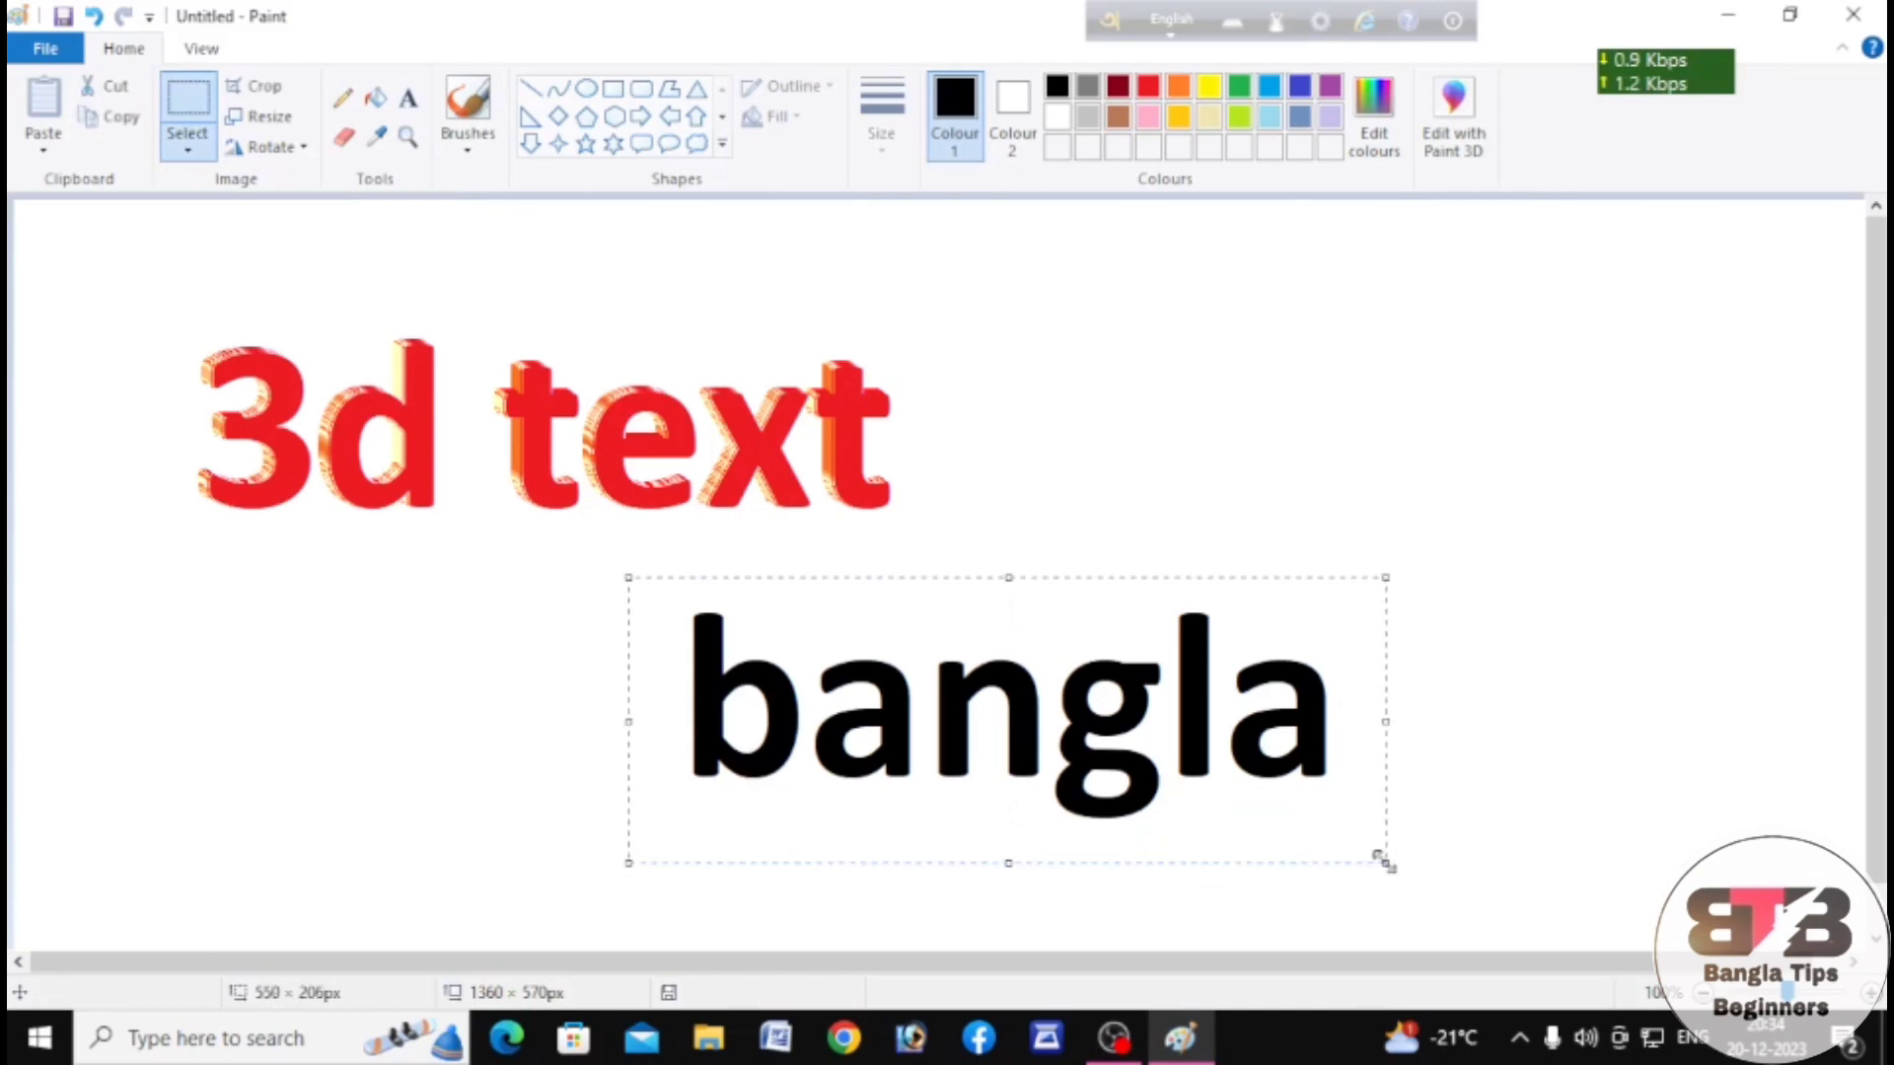
left_click(190, 154)
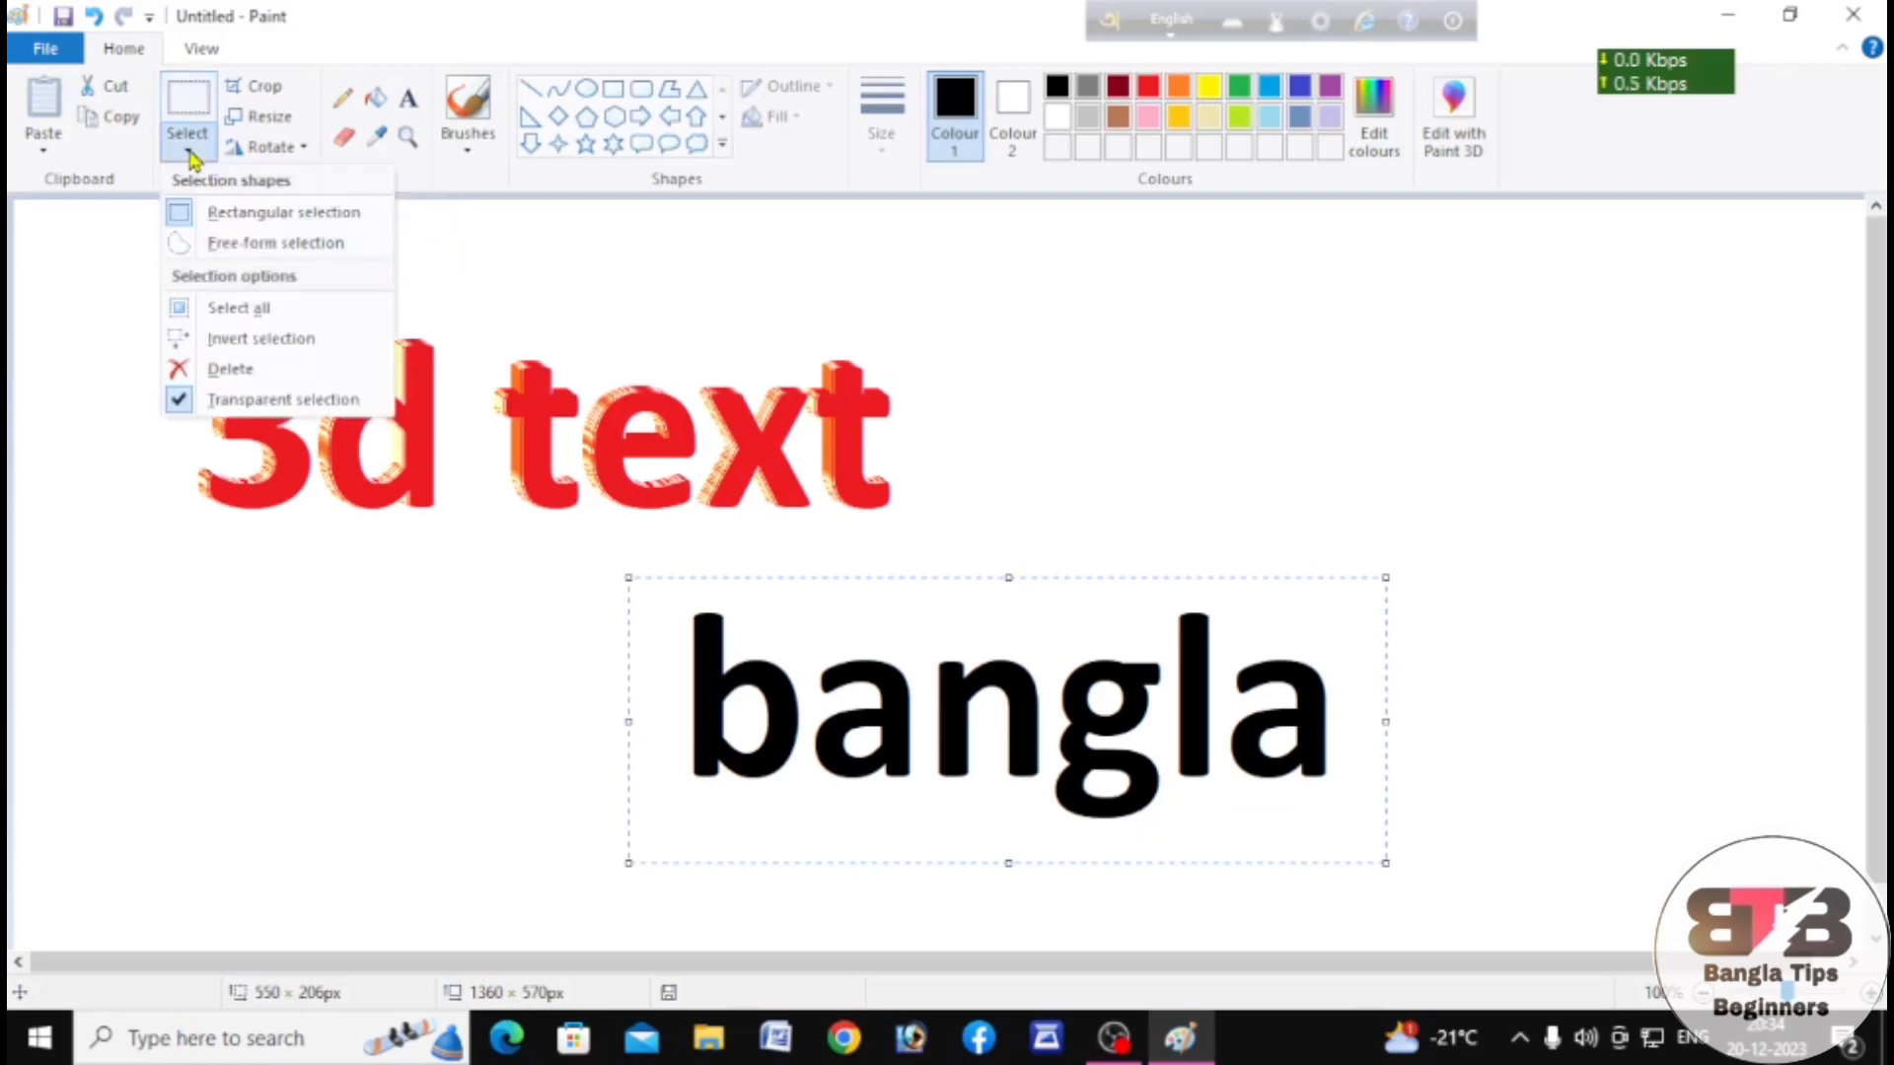
left_click(241, 403)
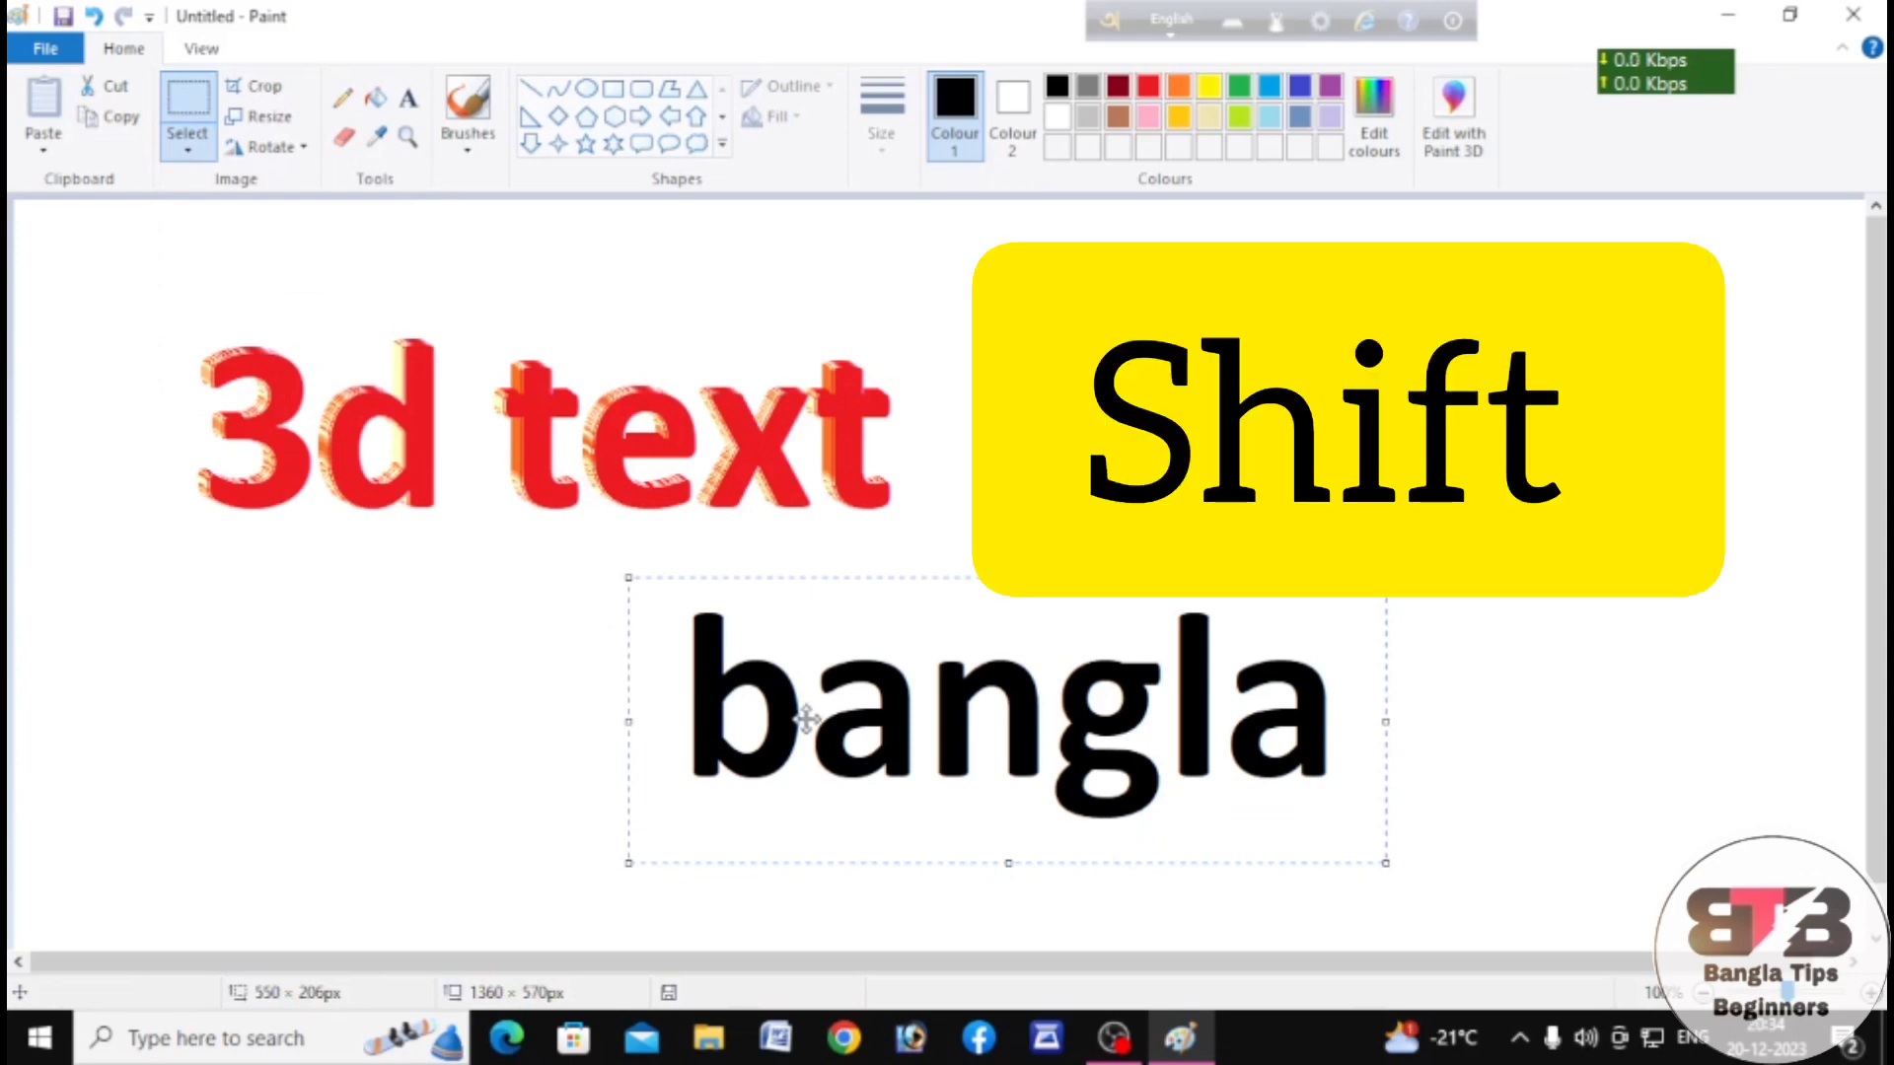
left_click_drag(807, 719, 895, 688)
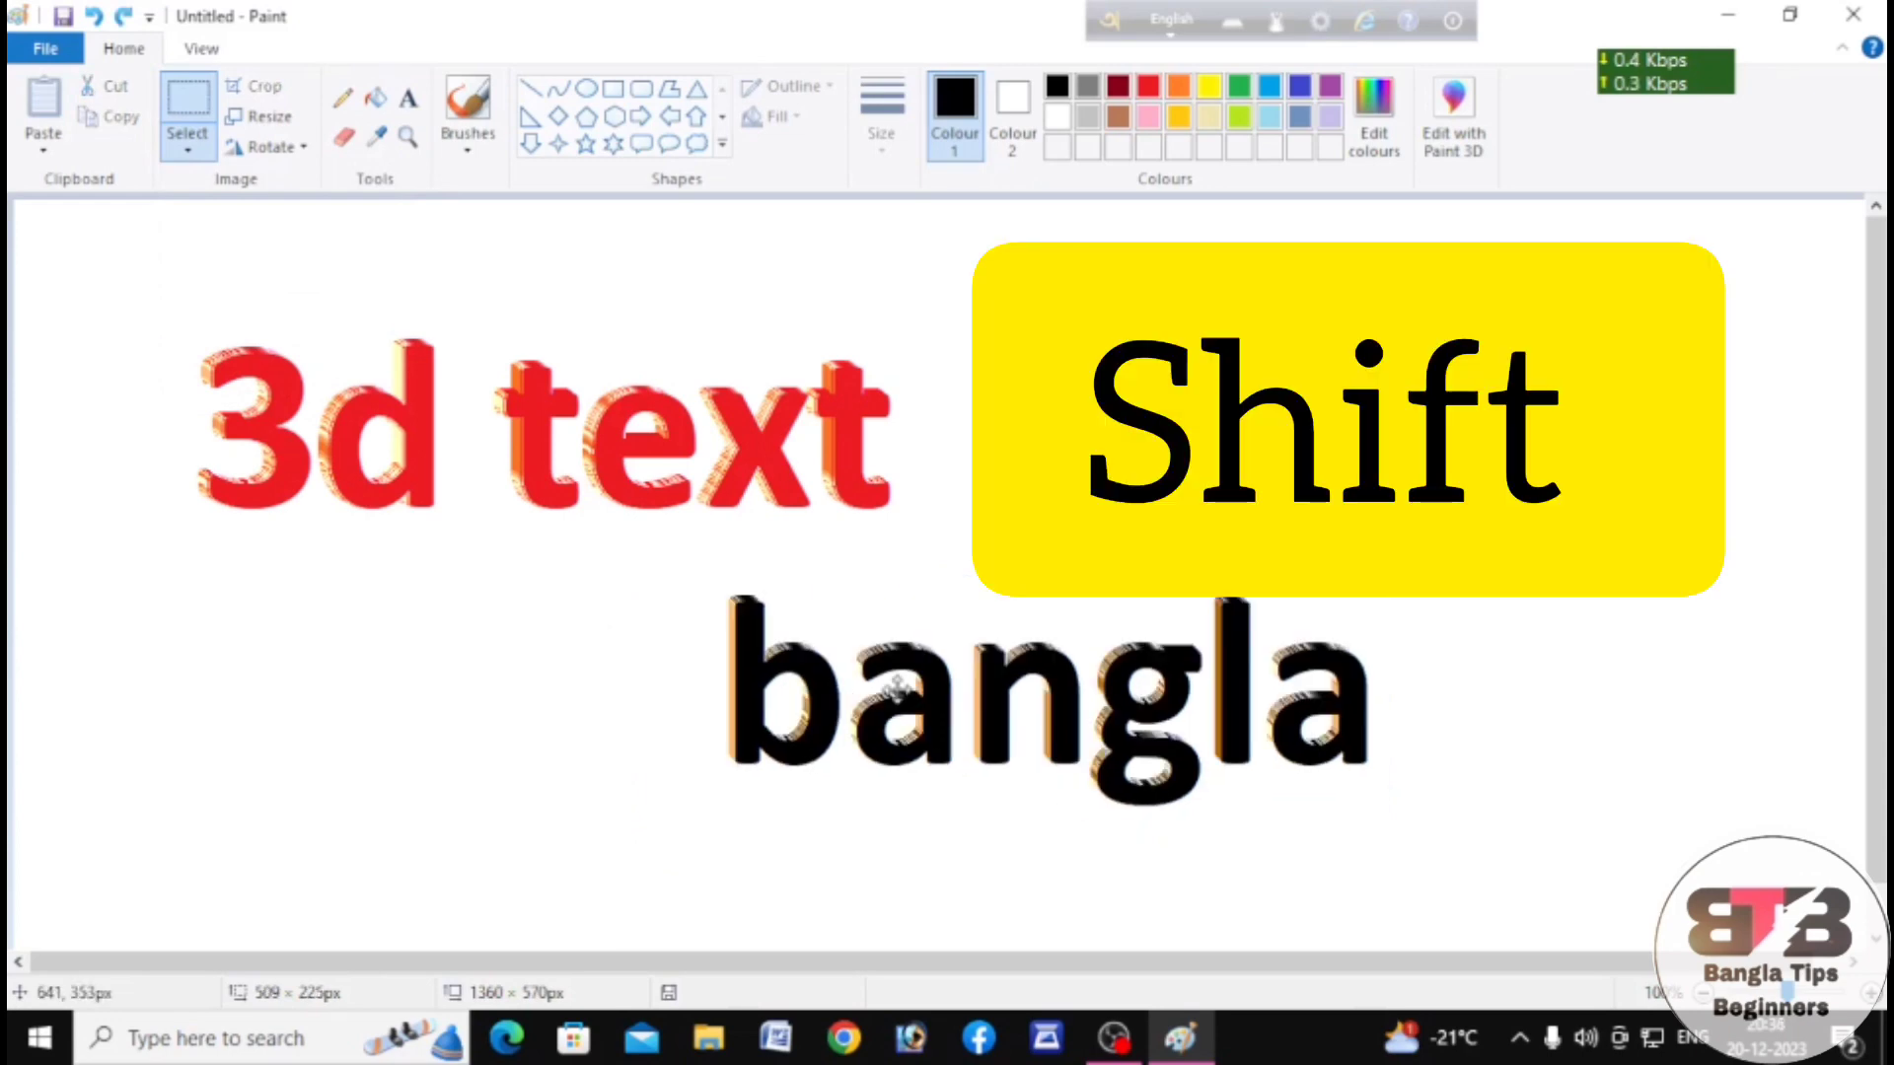